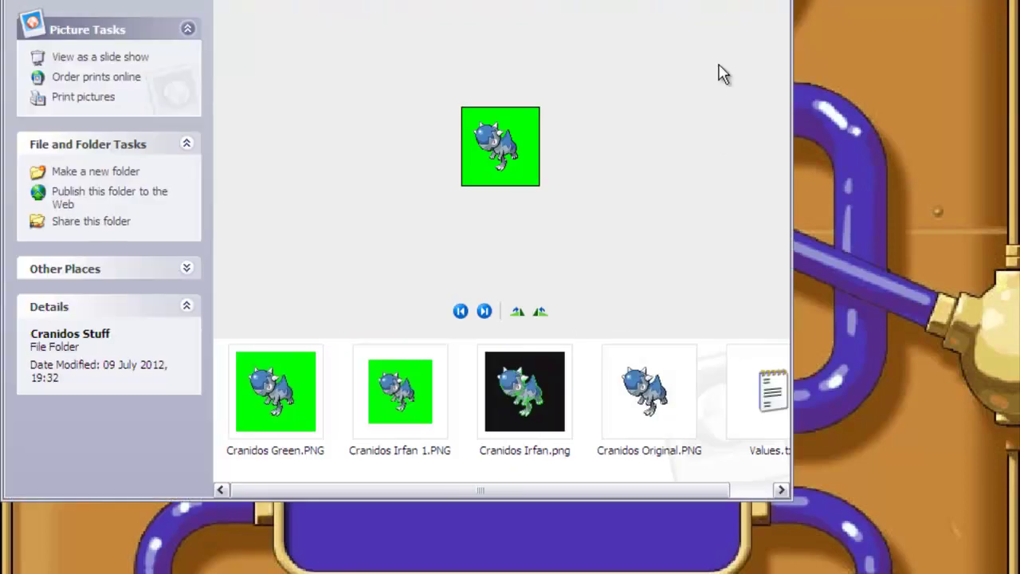
Step: Leave the Cranidos Stuff folder, browse to the folder containing unLZ-GBA.exe and launch it
drag(558, 0, 626, 28)
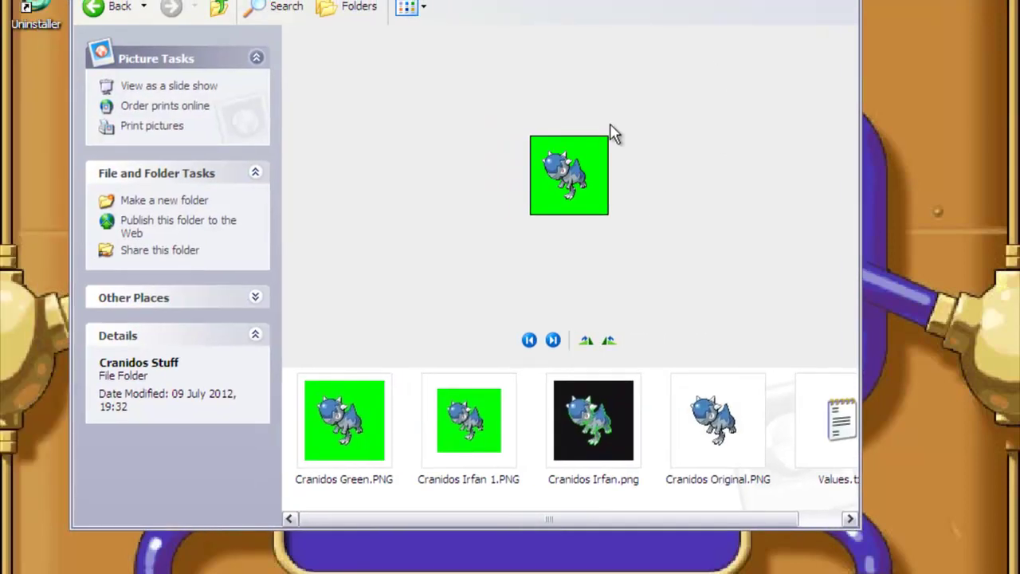
click(496, 459)
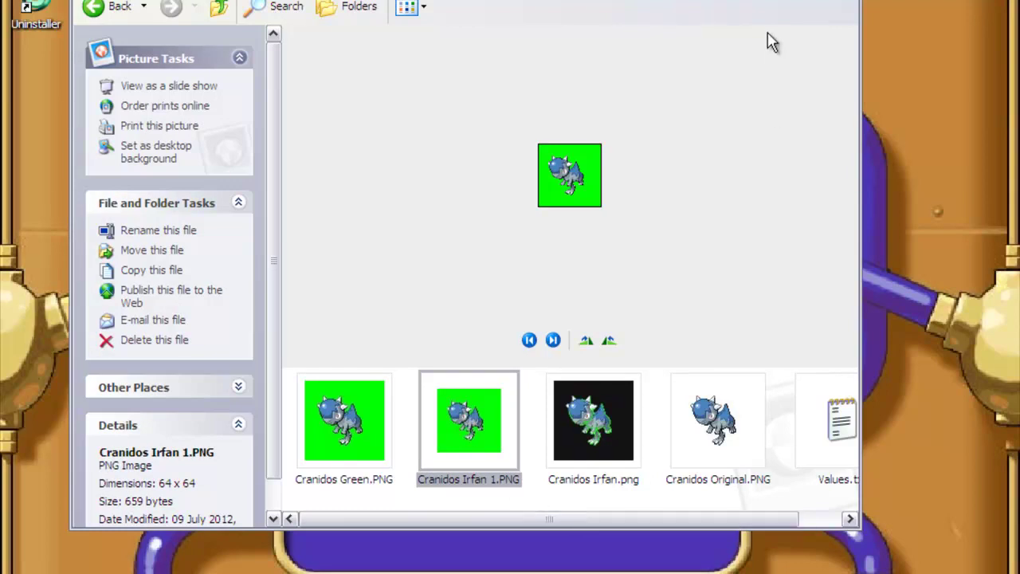
click(224, 11)
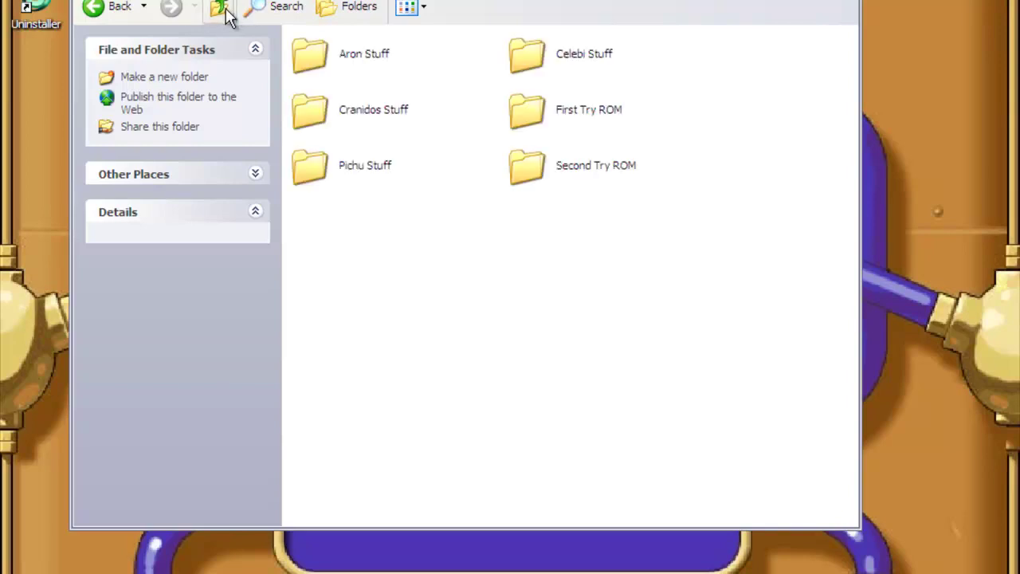
click(224, 9)
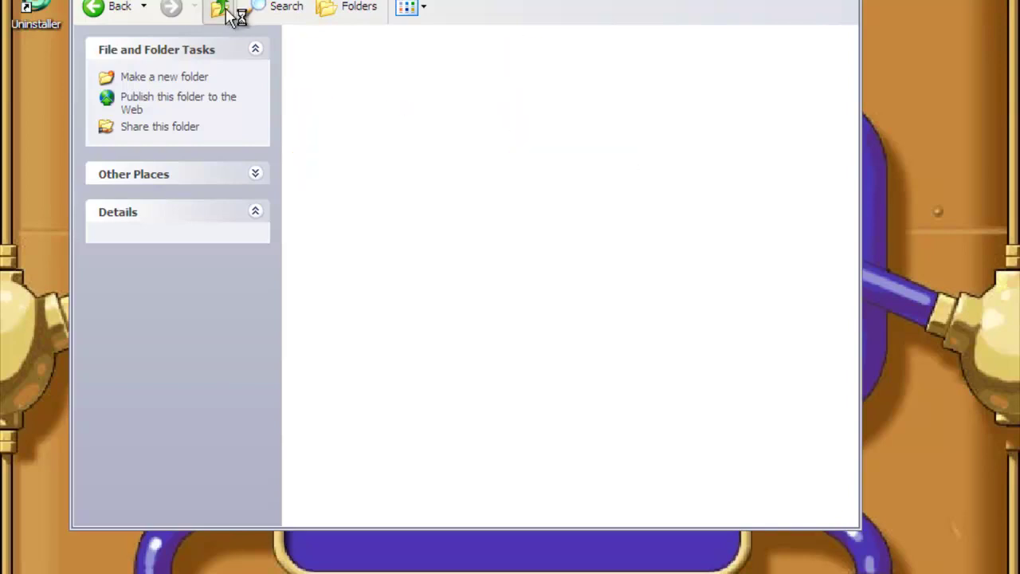
click(224, 10)
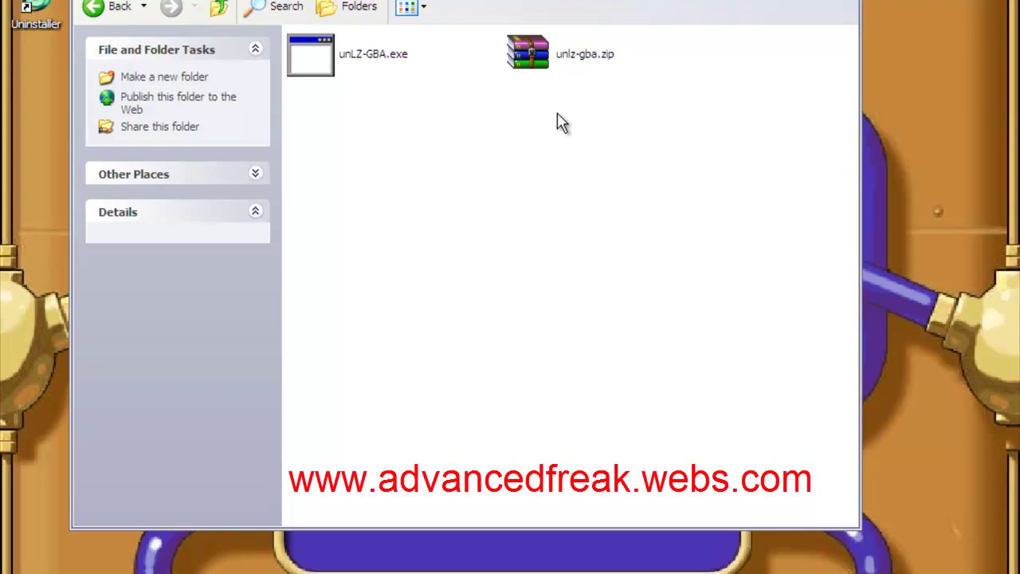
double_click(302, 57)
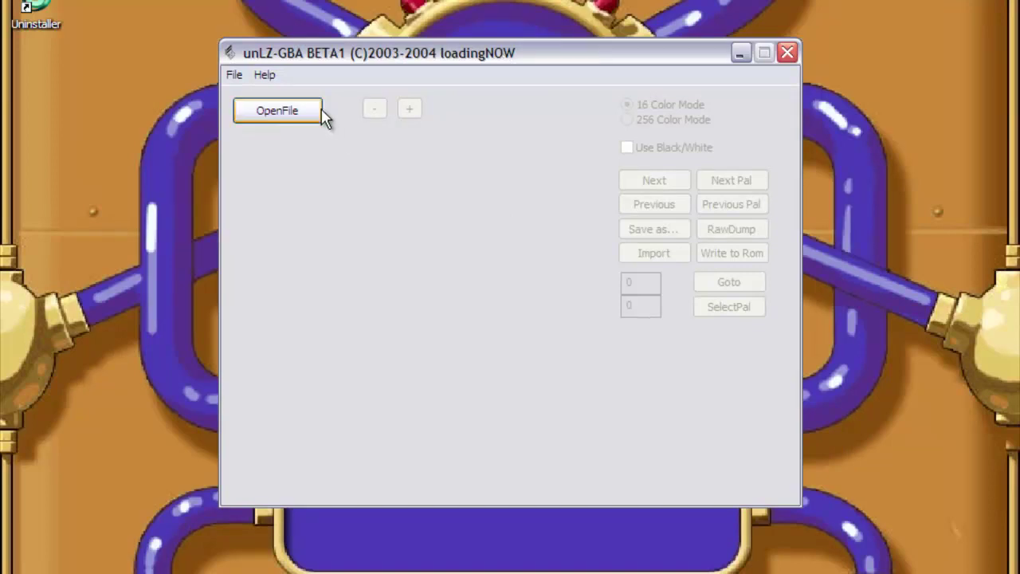
Step: Load Pokemon - Fire Red.GBA from the Second Try ROM folder and let it scan for LZ77 compressed data
click(319, 112)
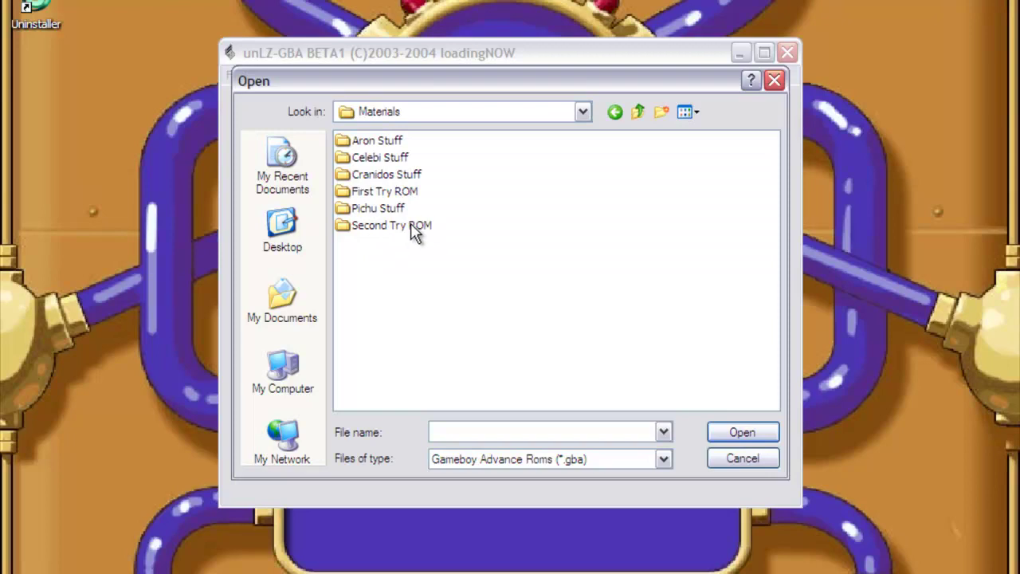
double_click(416, 227)
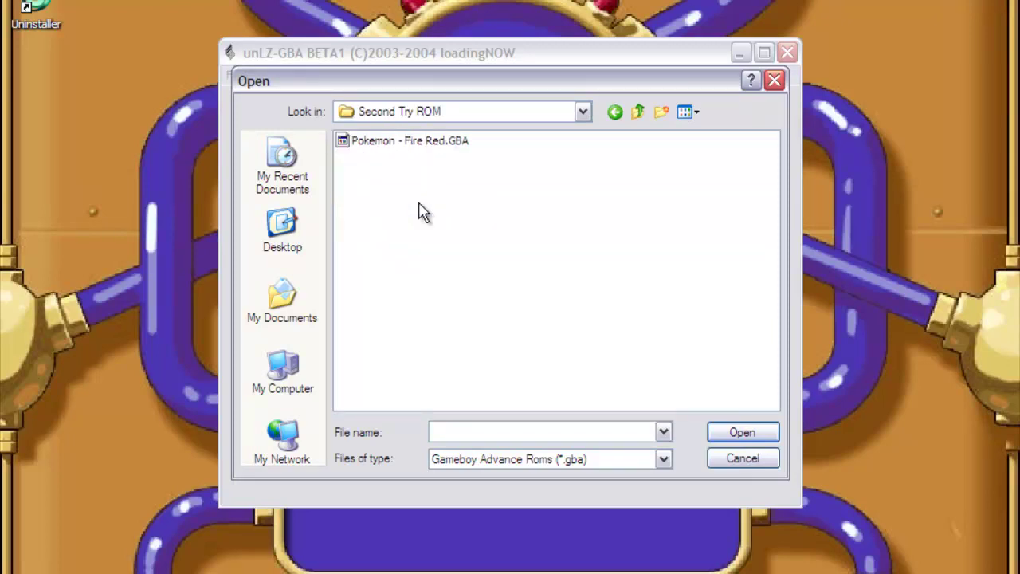
click(429, 140)
double_click(429, 141)
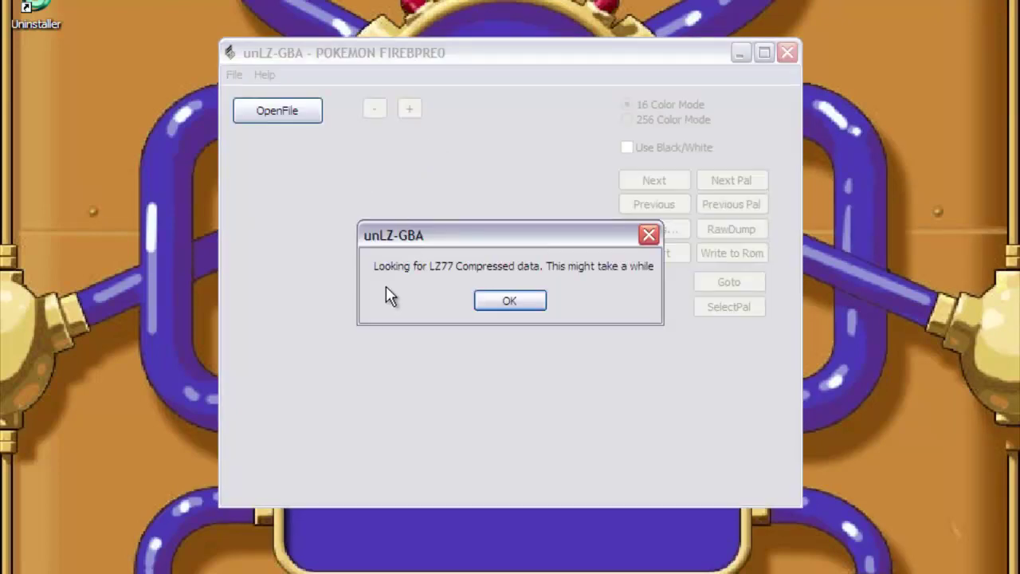
click(508, 301)
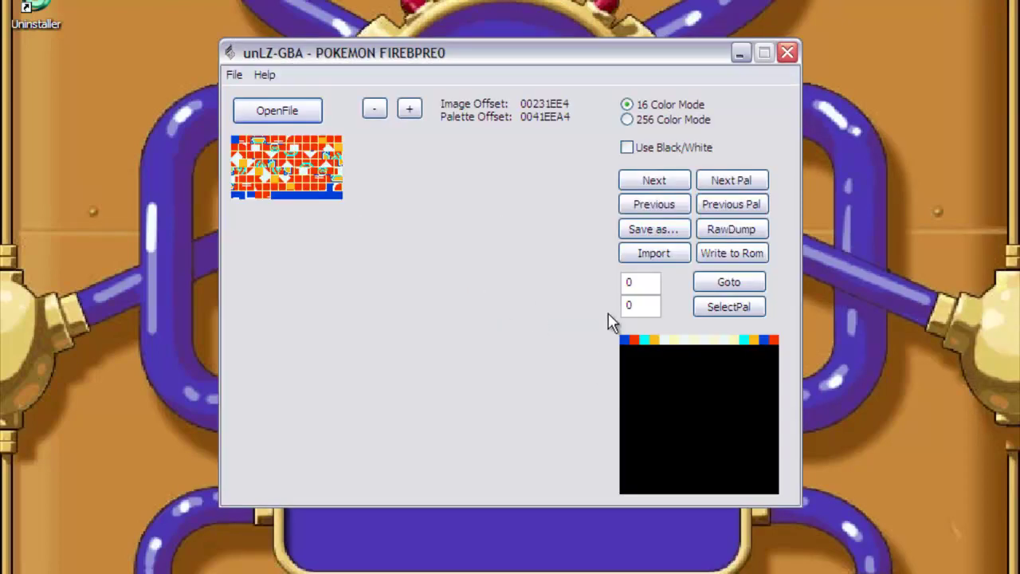
Step: Go to image 669, then browse the neighbouring images and settle on the Bulbasaur front sprite at image 668
double_click(647, 282)
text(669)
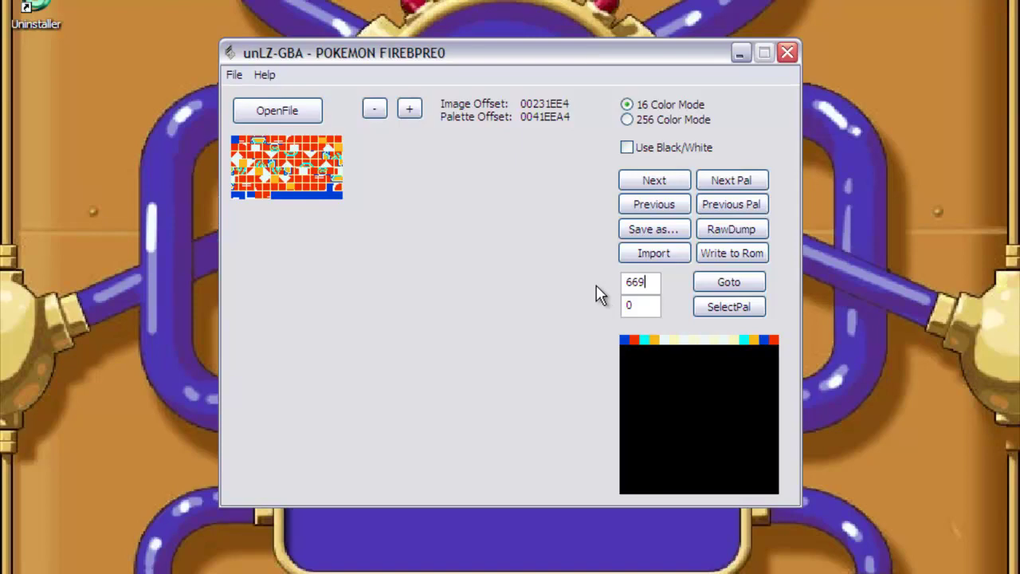
click(737, 285)
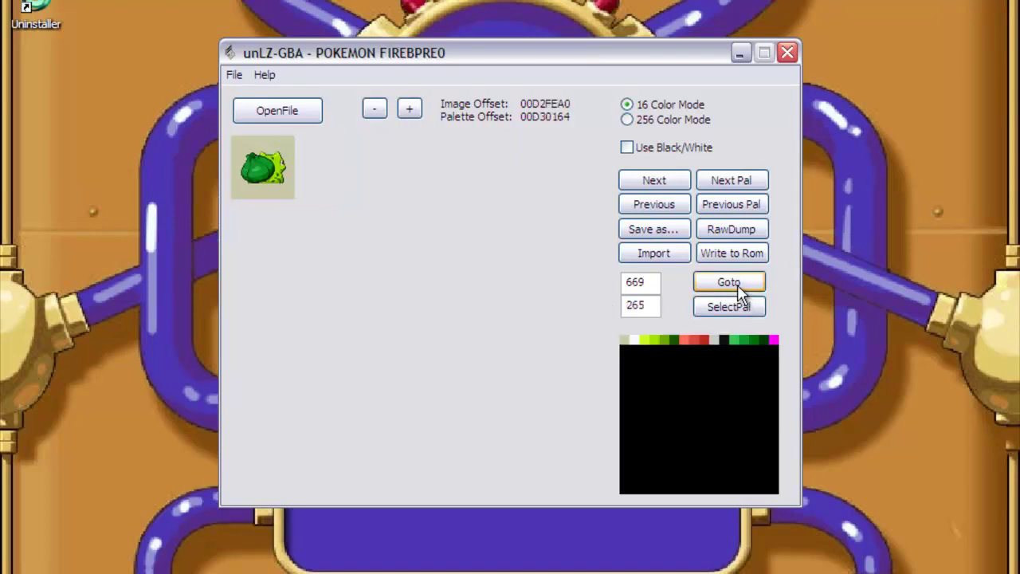
click(645, 206)
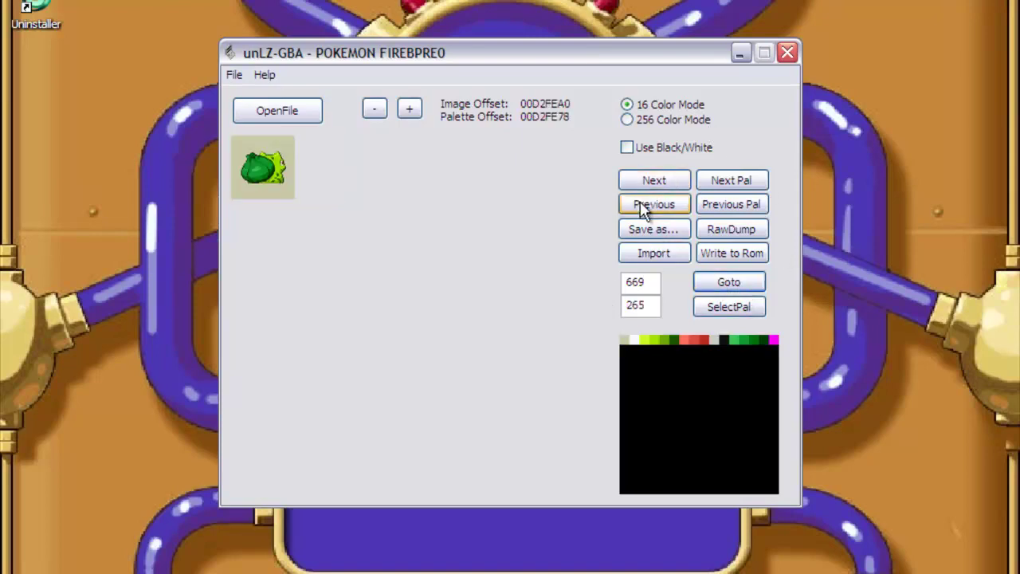
click(645, 207)
click(645, 194)
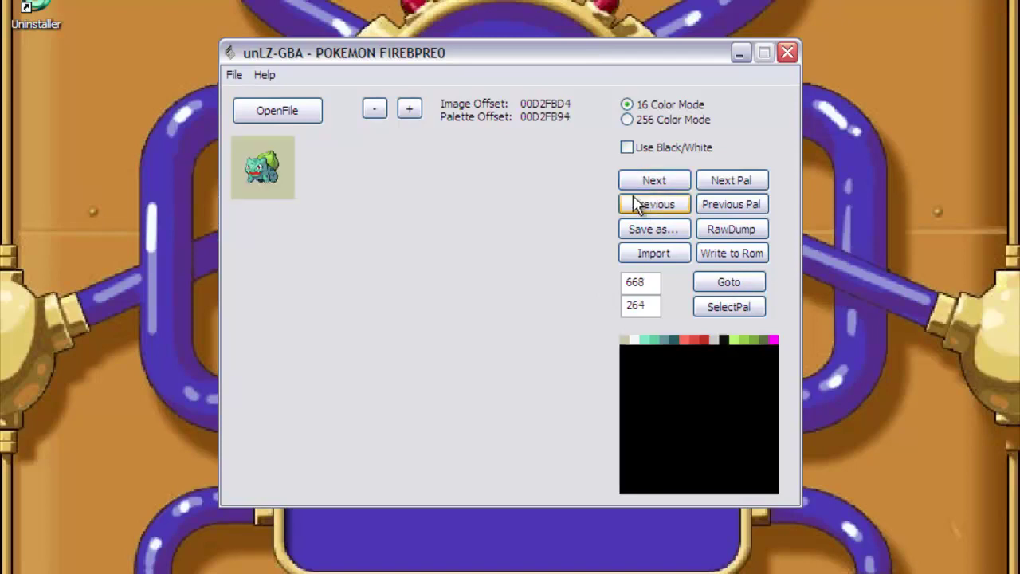
click(644, 204)
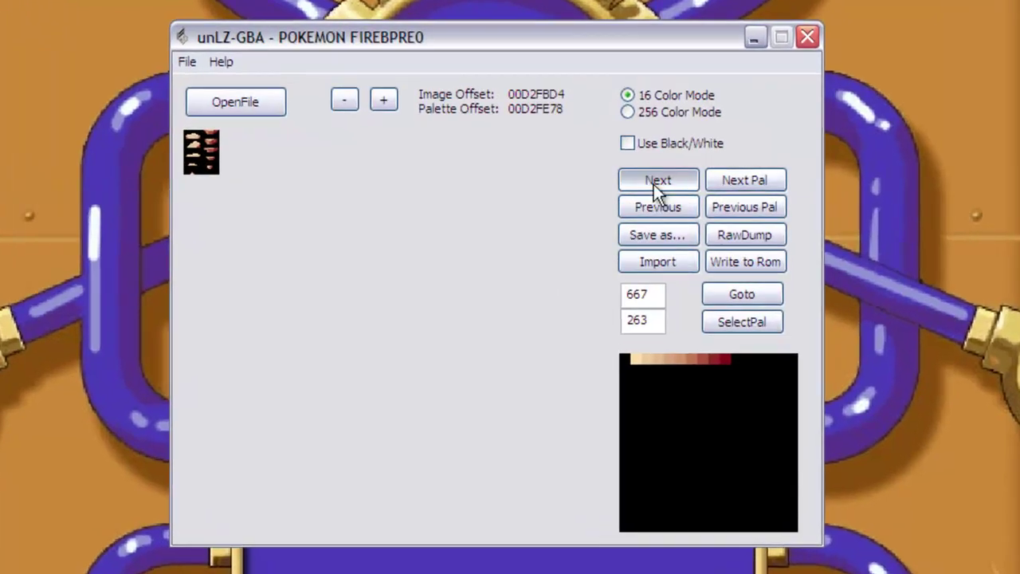
click(655, 182)
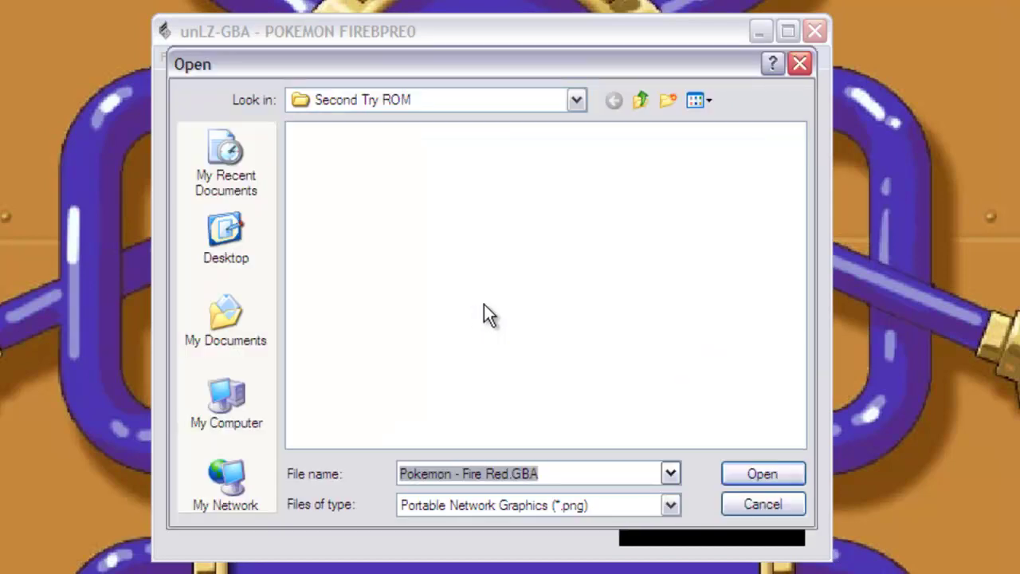
Step: Import Cranidos Irfan 1.PNG from the Cranidos Stuff folder in place of the Bulbasaur sprite
click(637, 101)
double_click(349, 171)
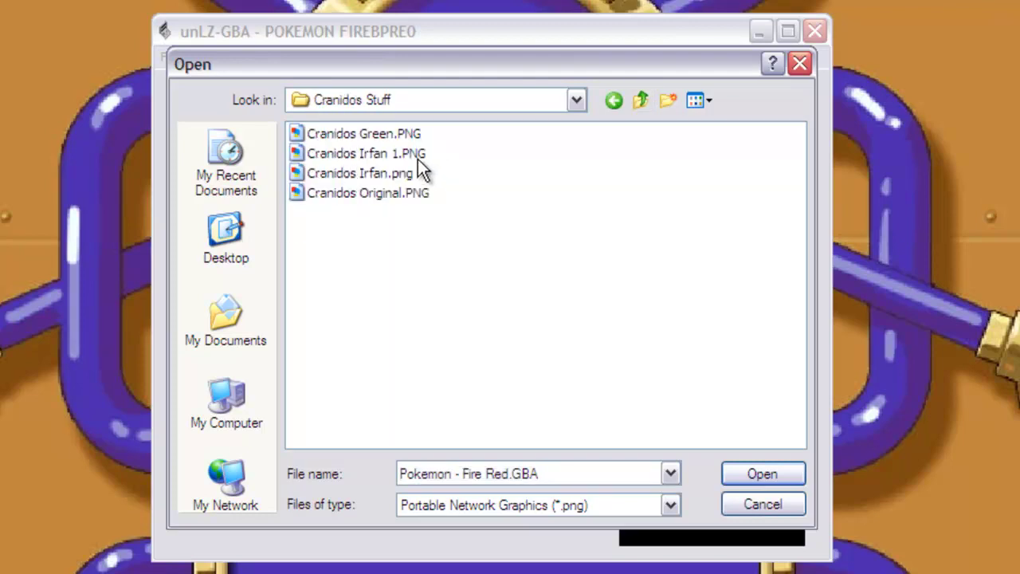
double_click(415, 157)
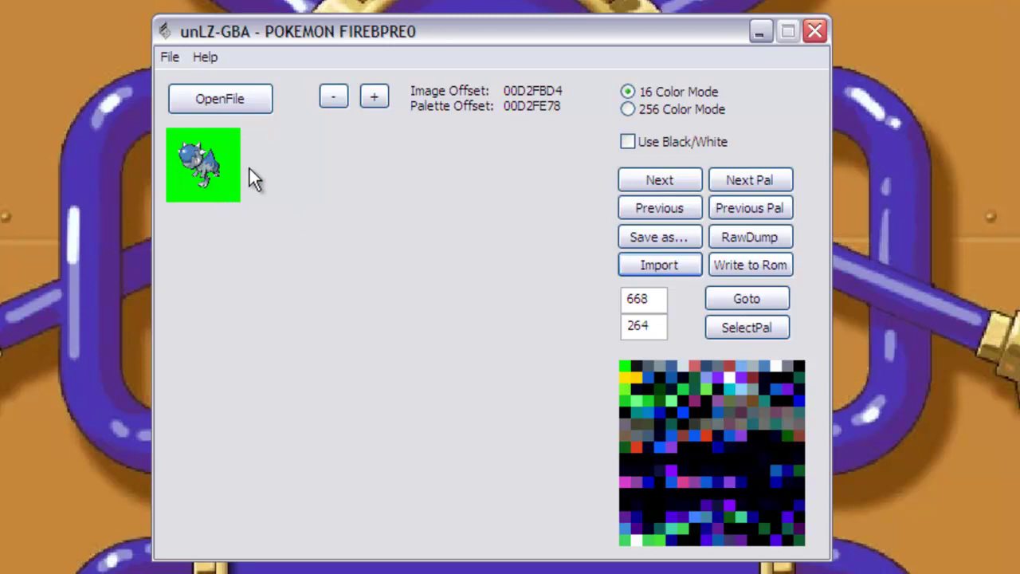
Step: Try to write the imported Cranidos image to the ROM with only Export Image and auto abort for bigger data enabled
click(770, 263)
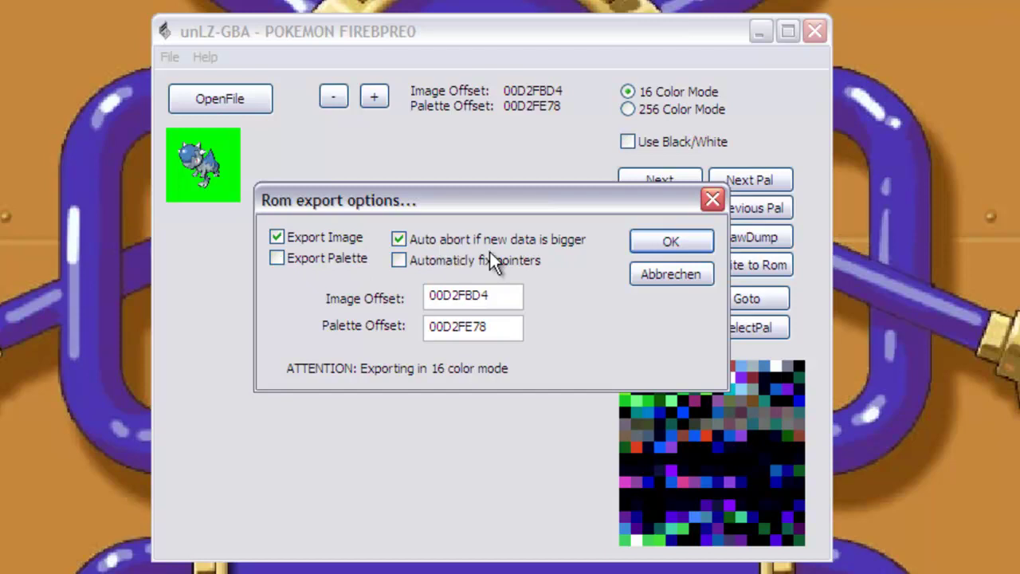
click(682, 249)
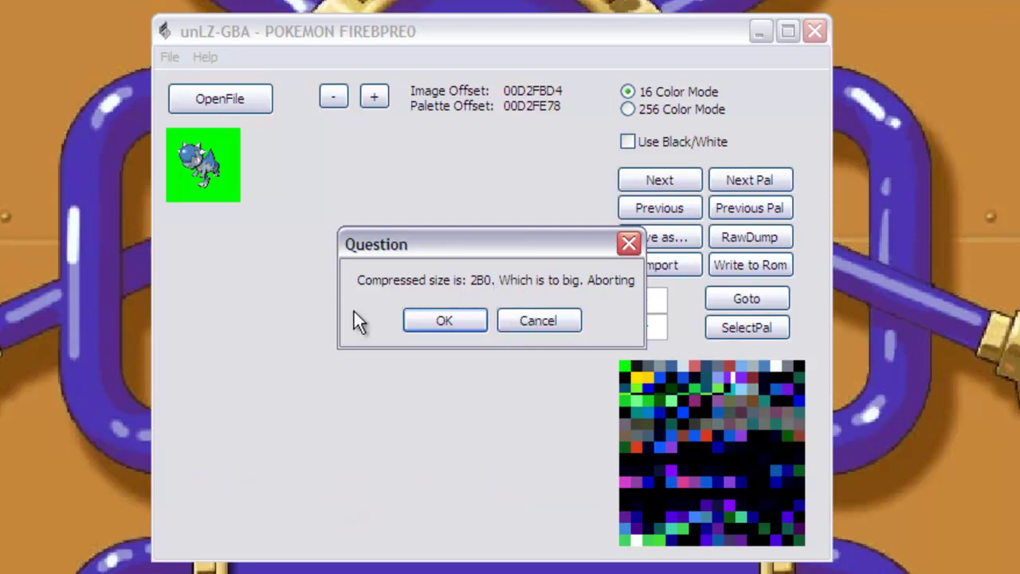
key(Return)
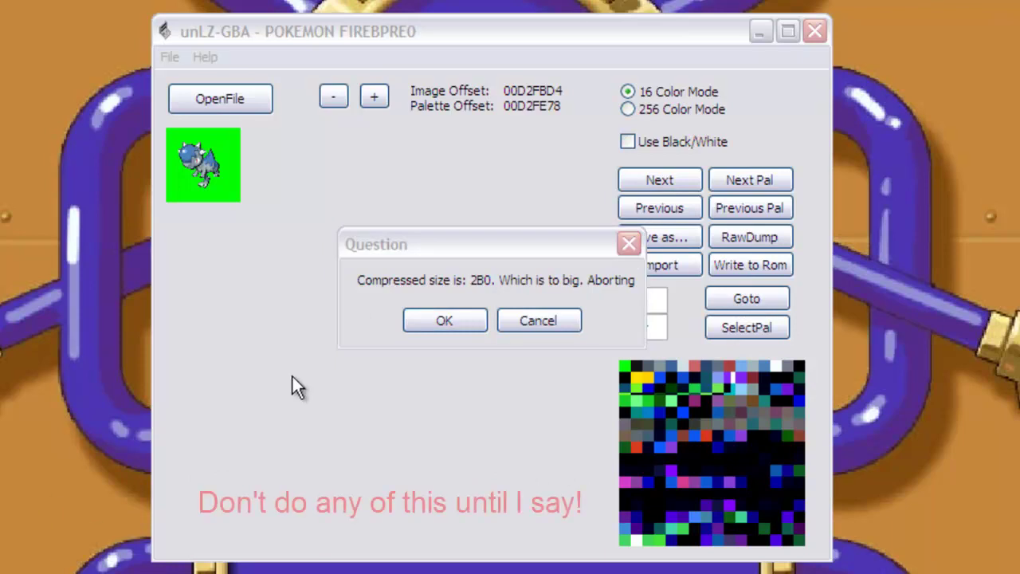
Step: Note the compressed size 2b0 in a new Notepad document and dismiss the size message in unLZ-GBA
key(super)
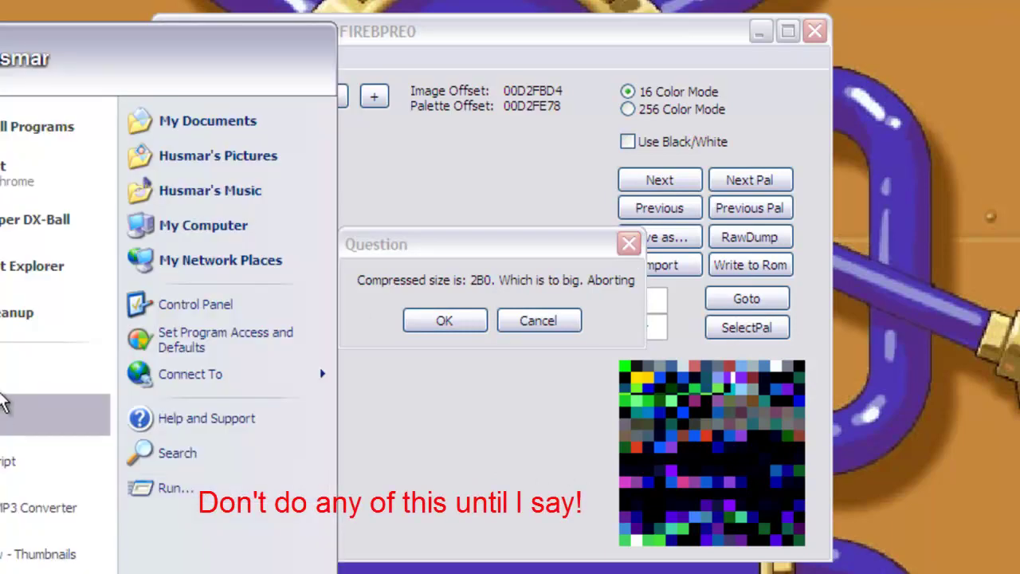
click(420, 436)
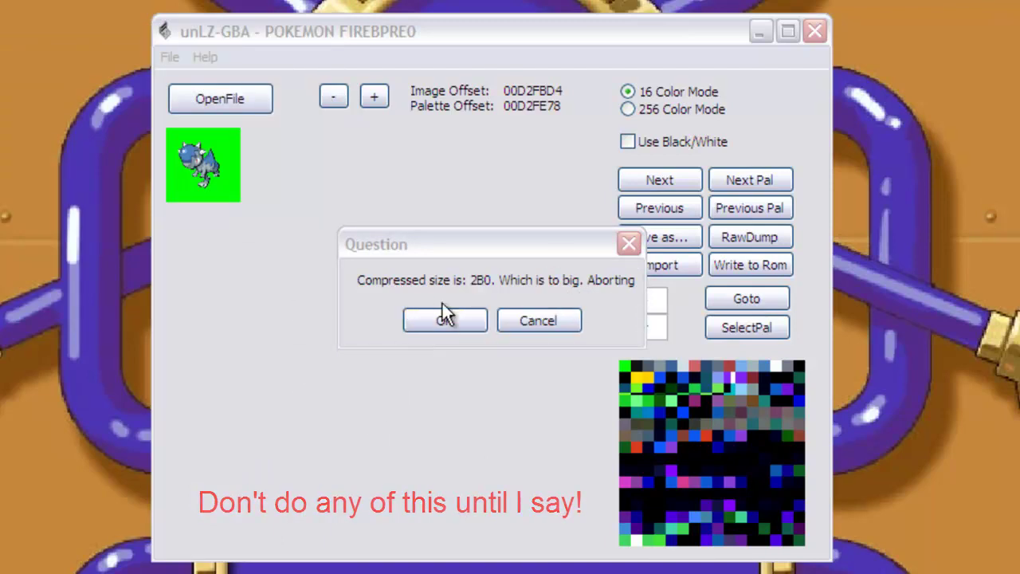
click(348, 309)
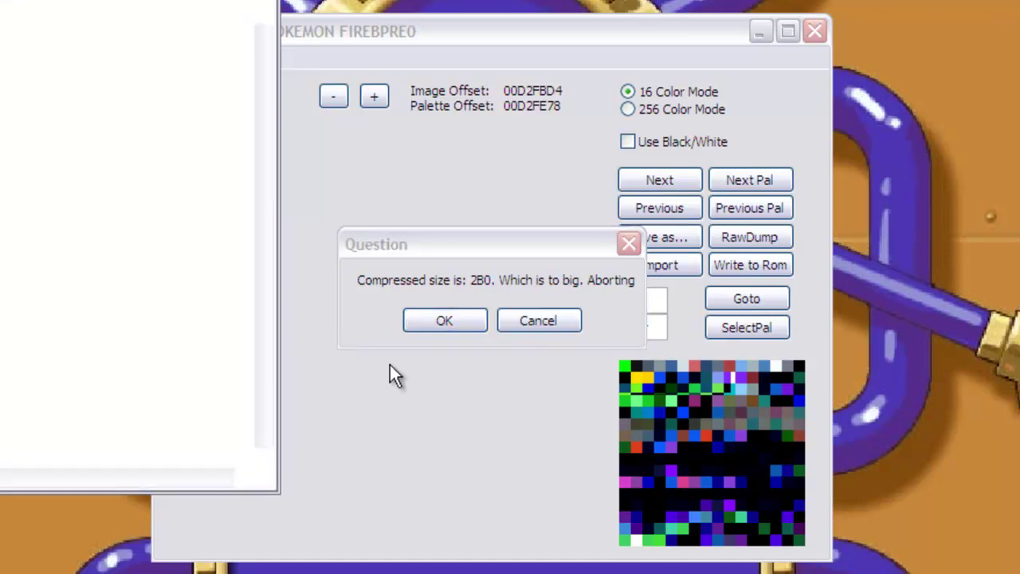
text(2b)
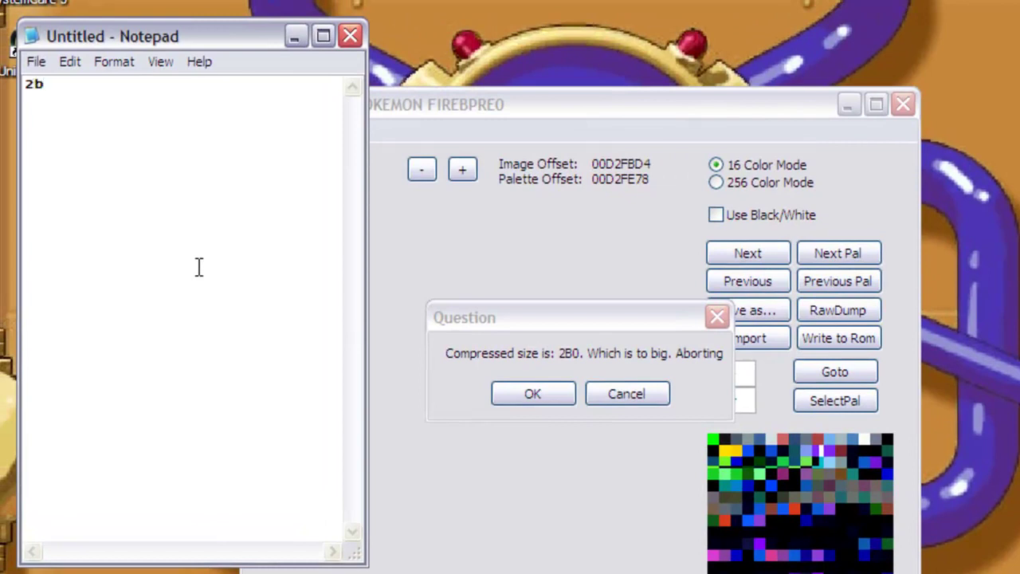
text(0)
click(544, 356)
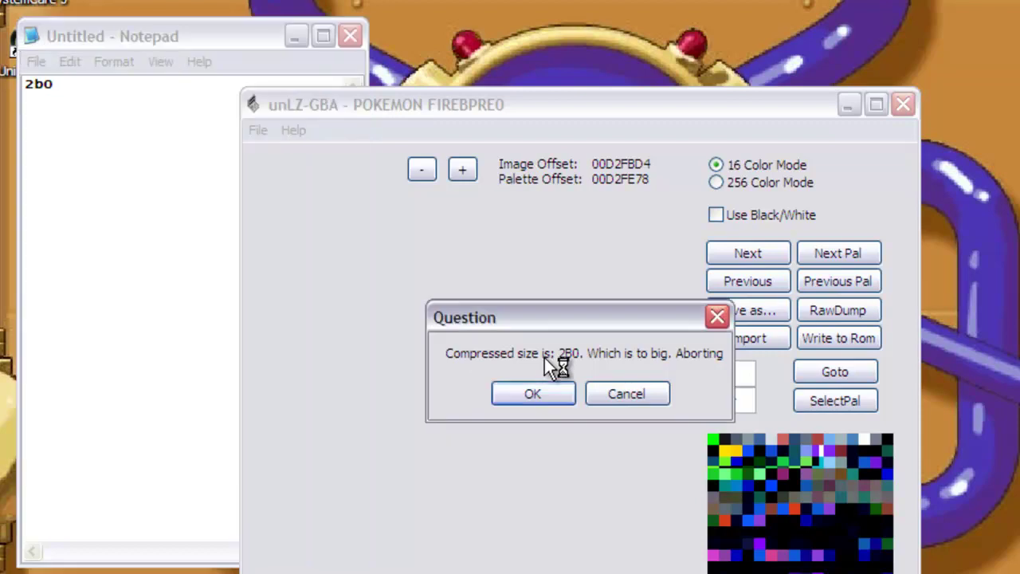
click(526, 394)
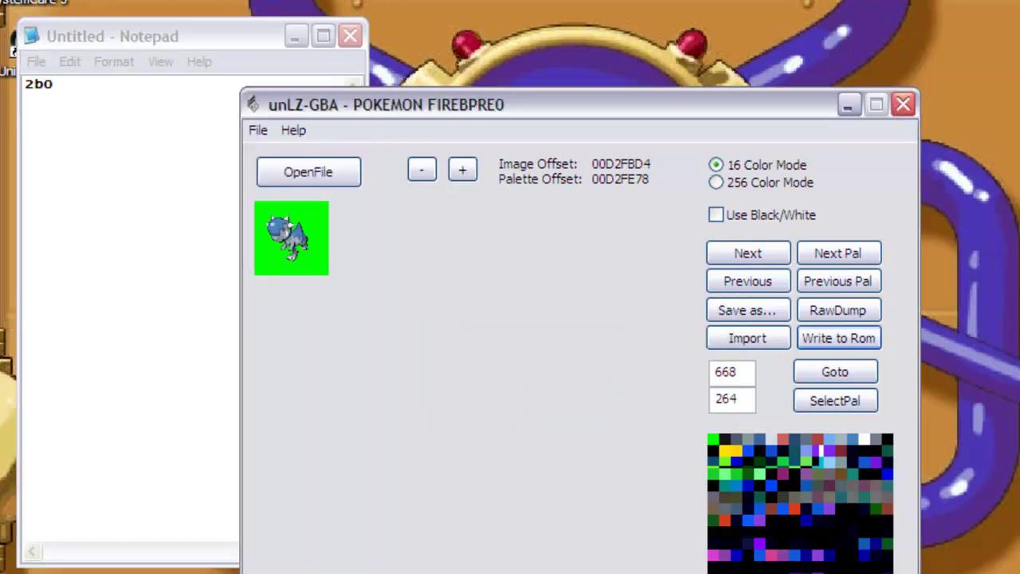
Step: Switch to the file browser, go up to the tools folder and launch Free Space Finder from its folder
key(alt+Tab)
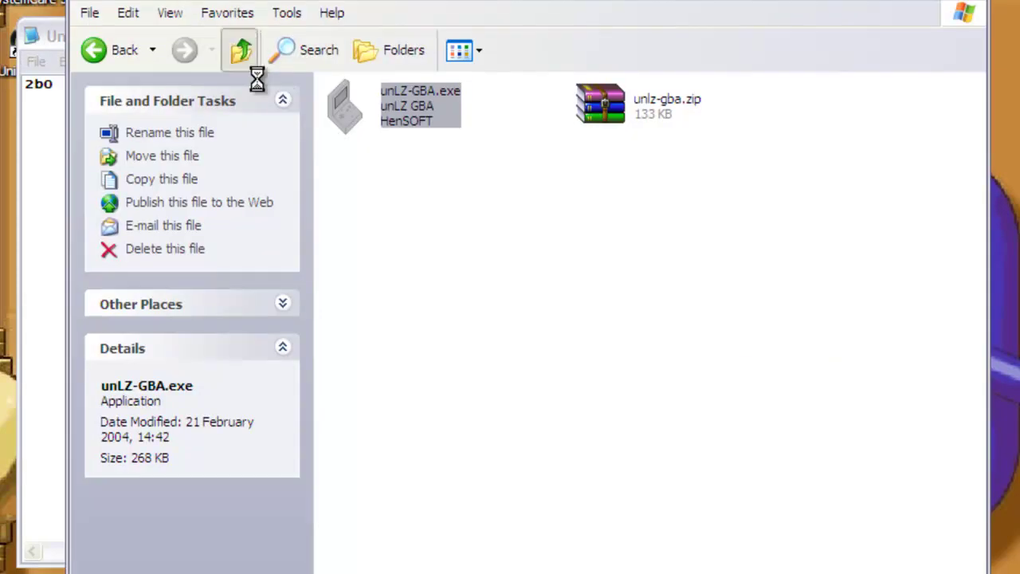
key(BackSpace)
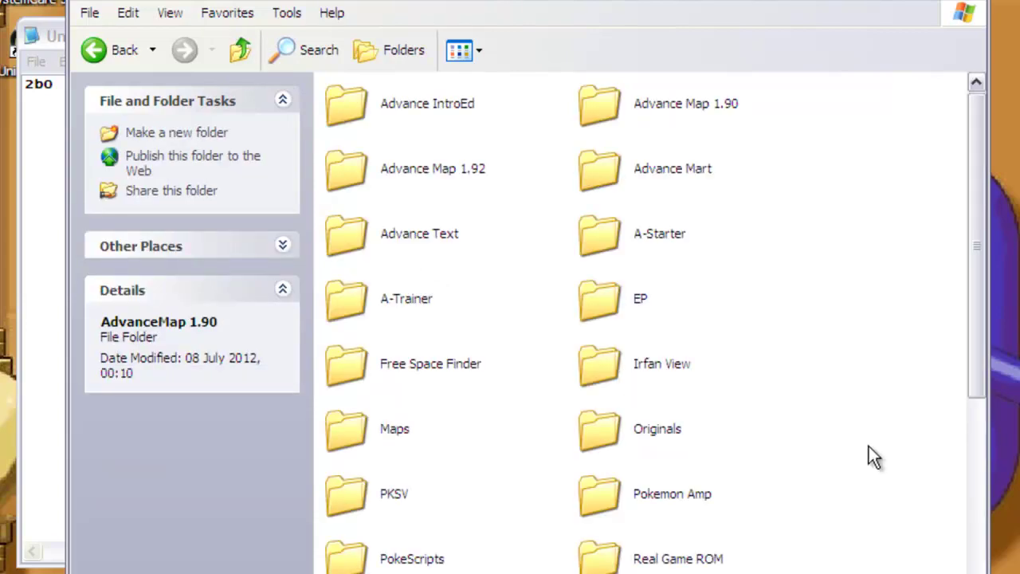
scroll(869, 448, down, 5)
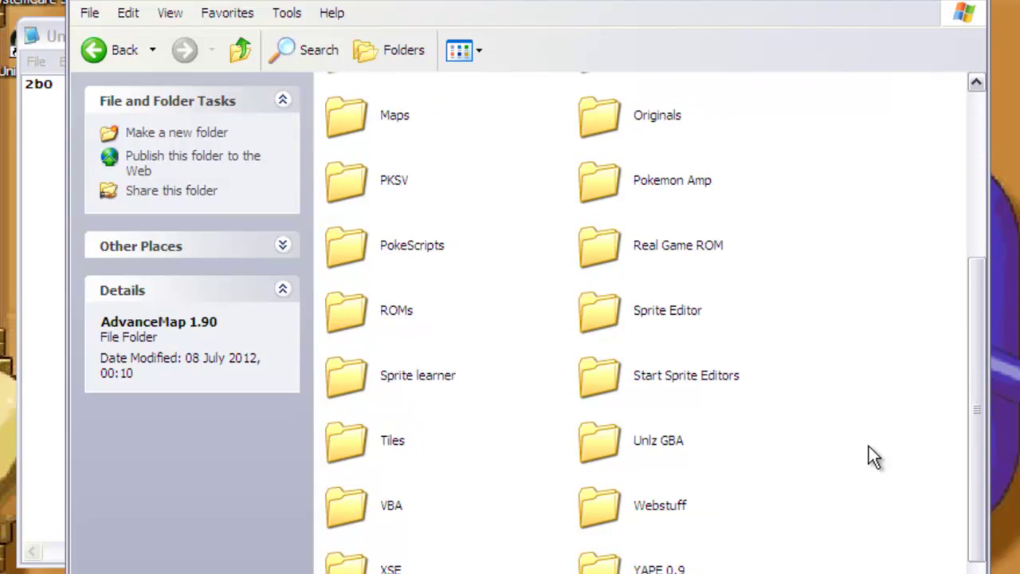
scroll(794, 460, up, 5)
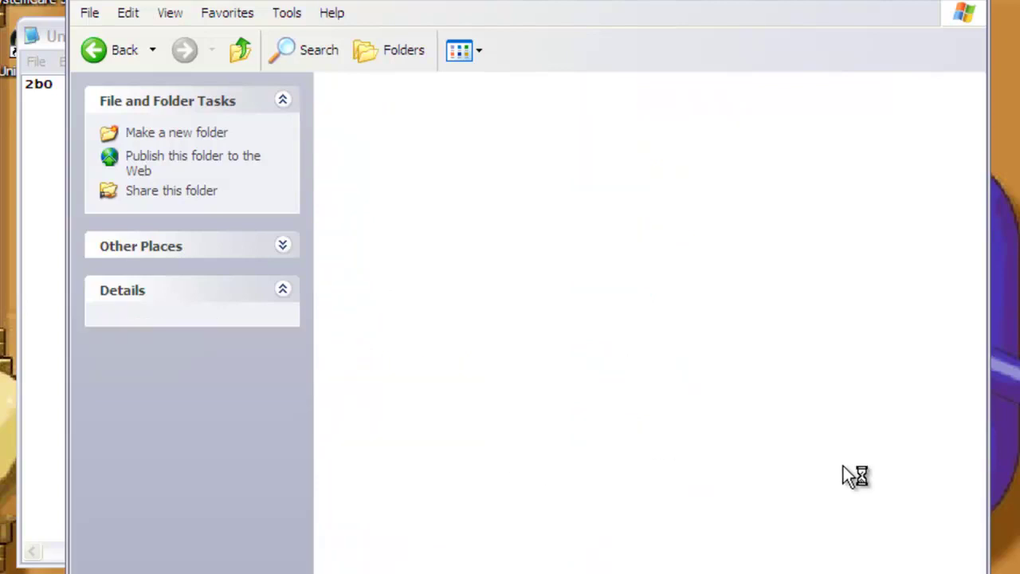
click(356, 124)
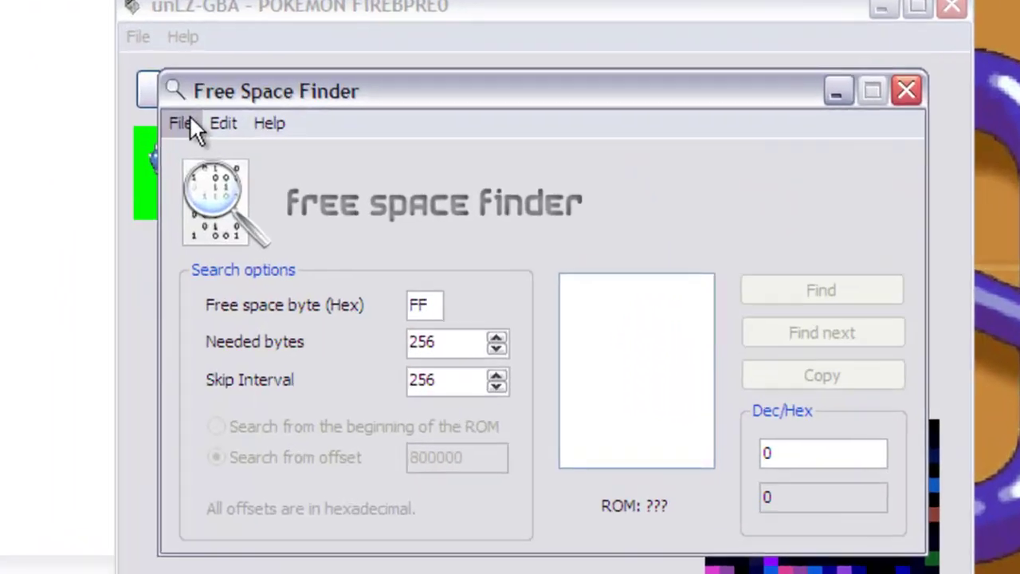
Step: Load the Pokemon - Fire Red.GBA ROM into Free Space Finder
click(292, 199)
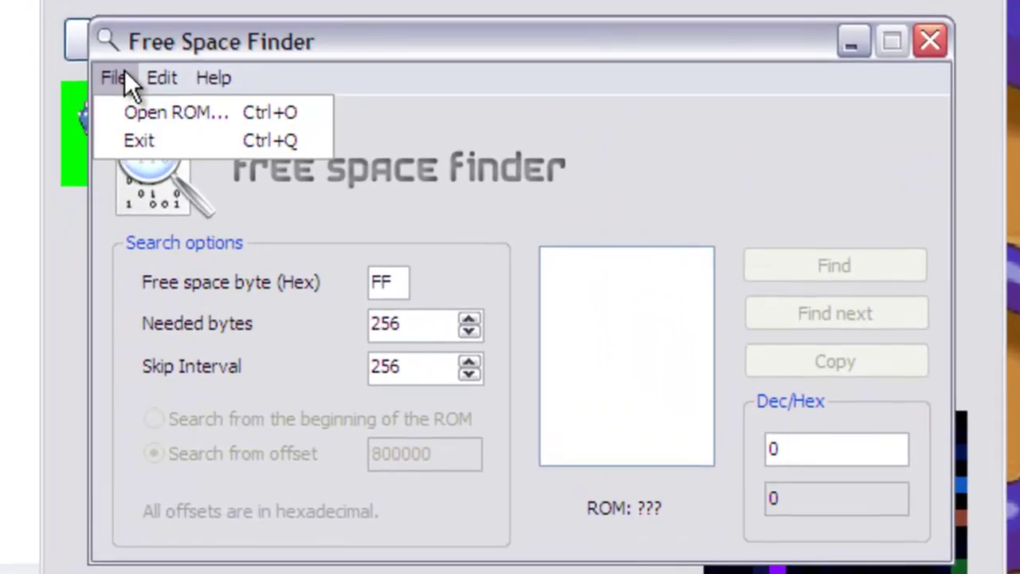
click(132, 111)
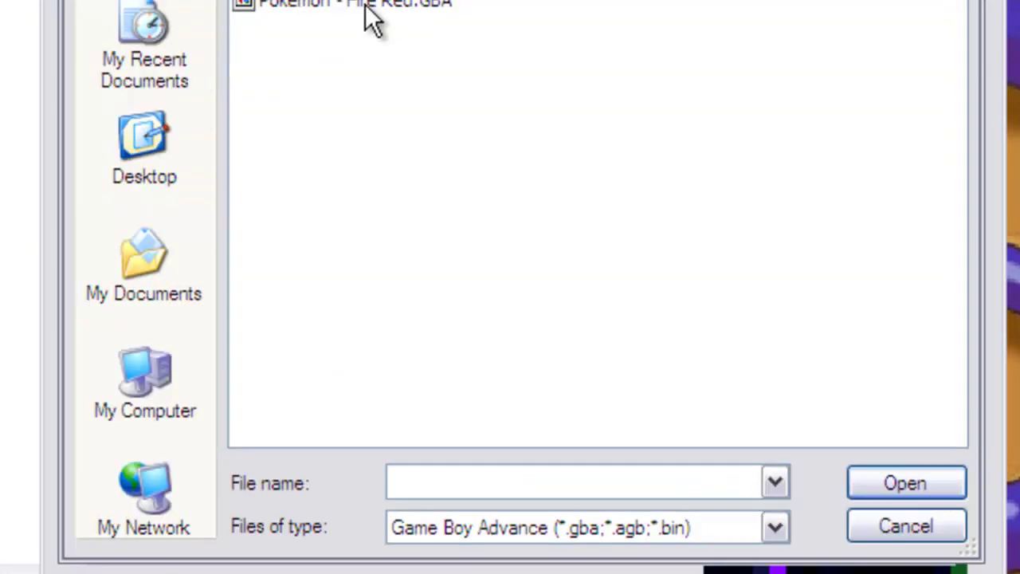
click(365, 5)
double_click(364, 4)
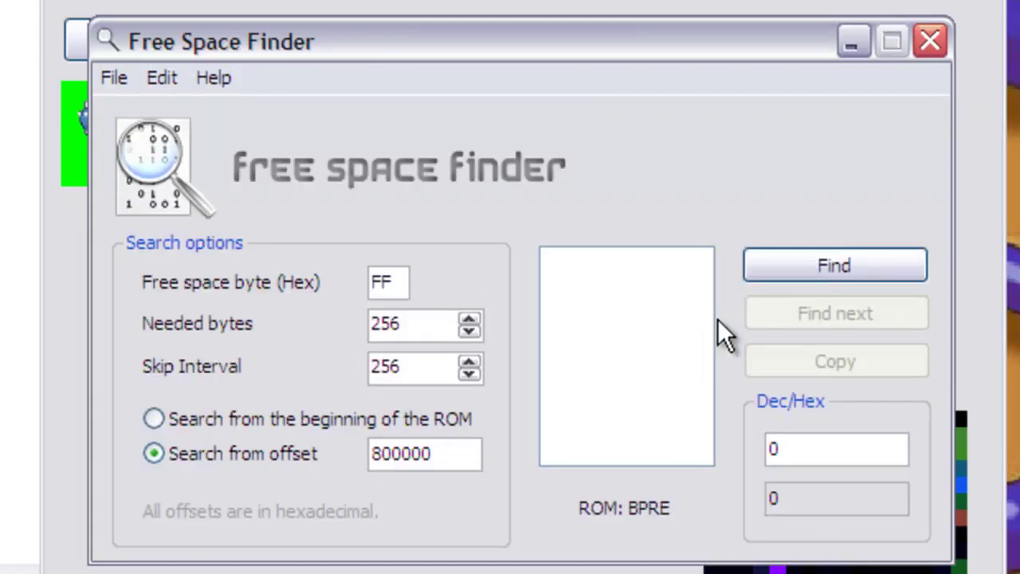
Step: Check the size noted in Notepad and search for free space from the beginning of the ROM
click(236, 418)
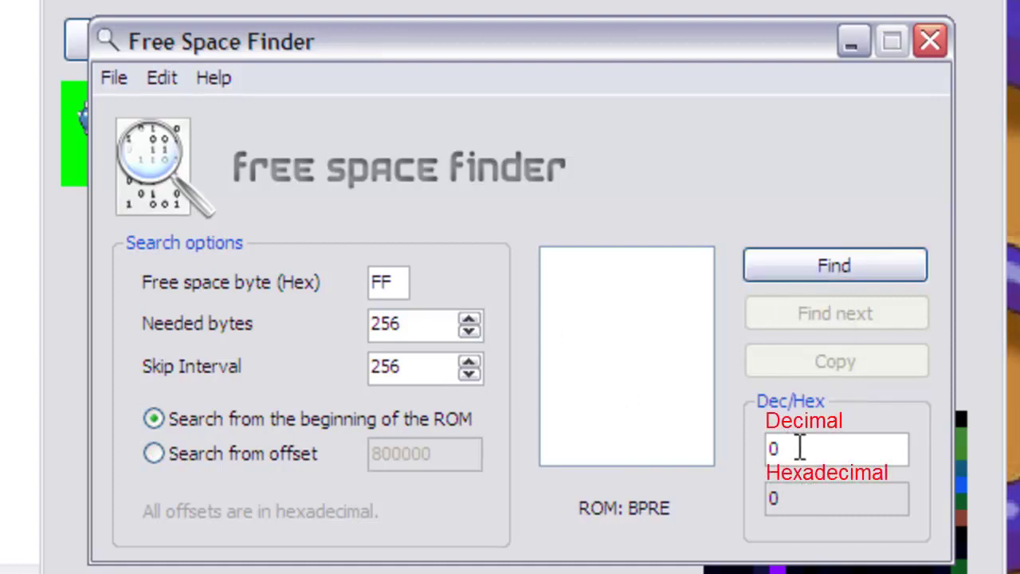
drag(792, 446, 758, 437)
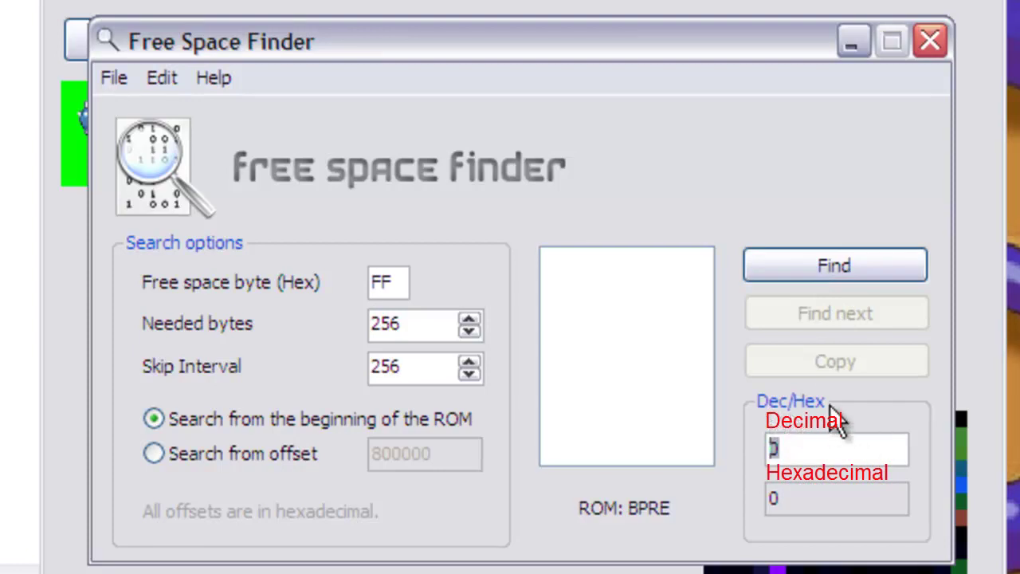
double_click(758, 496)
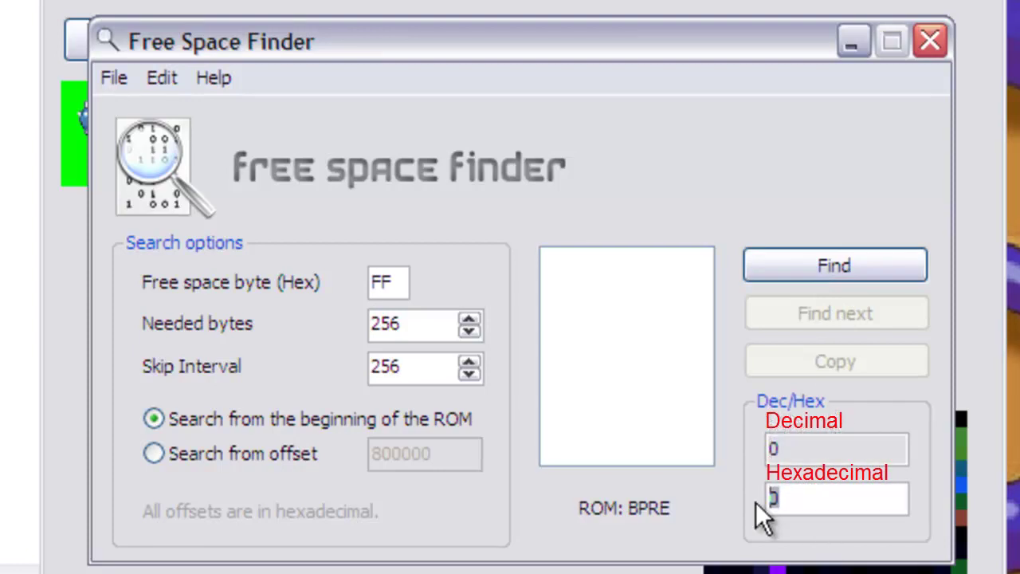
key(alt+Tab)
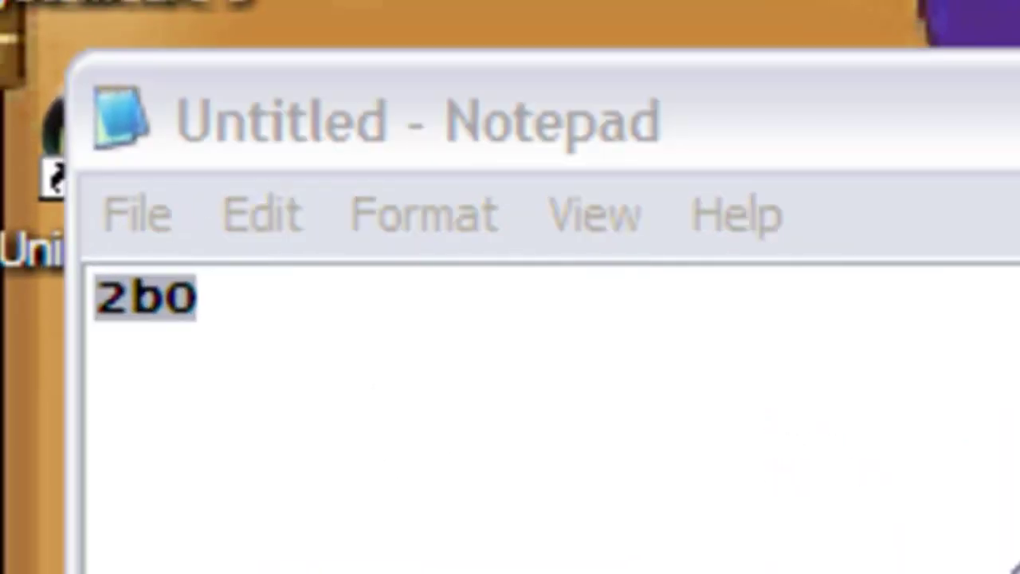
key(alt+Tab)
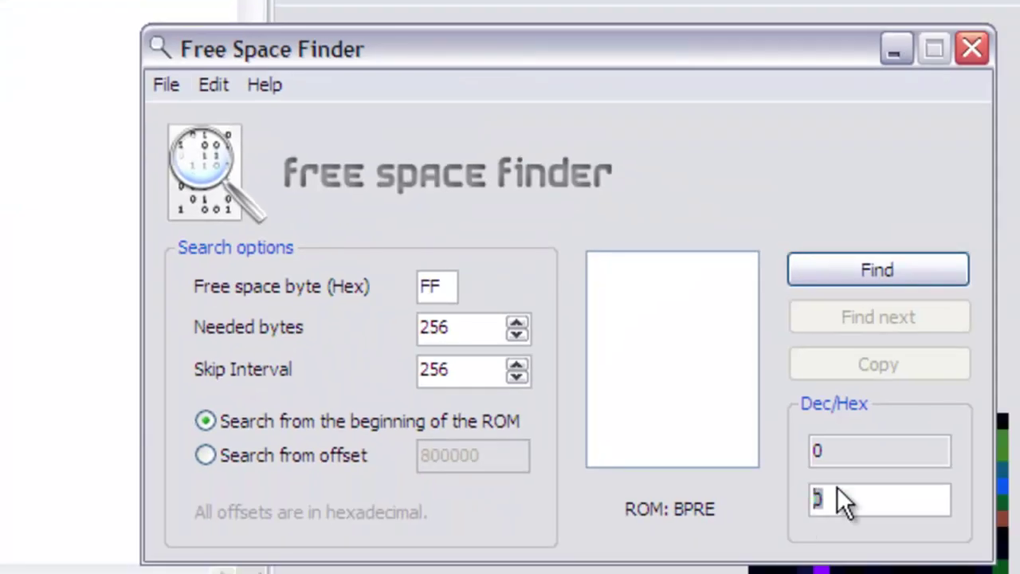
click(871, 264)
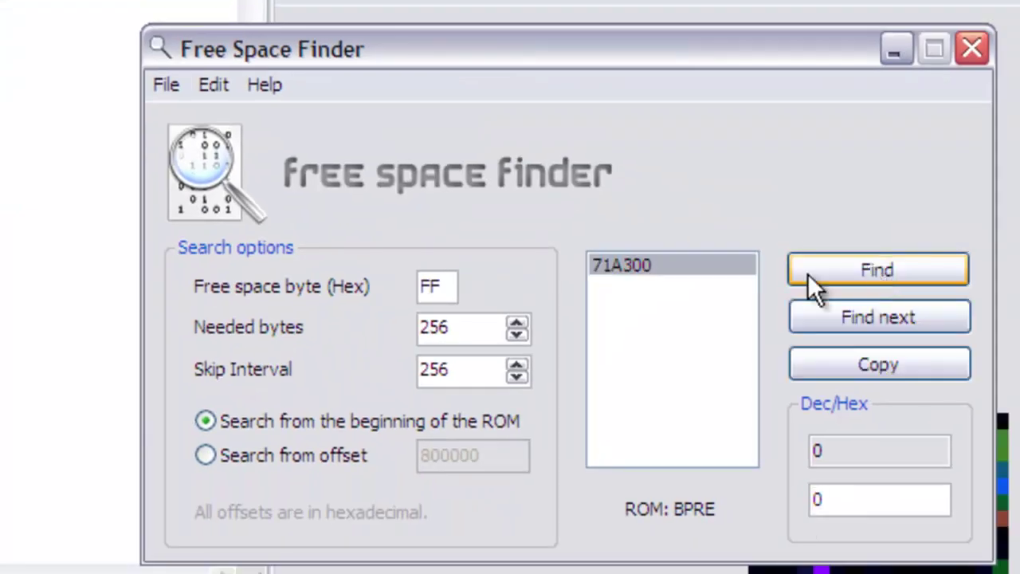
Step: Convert hexadecimal 2B0 to decimal with the Dec/Hex converter and copy the decimal value
double_click(858, 498)
text(2B0)
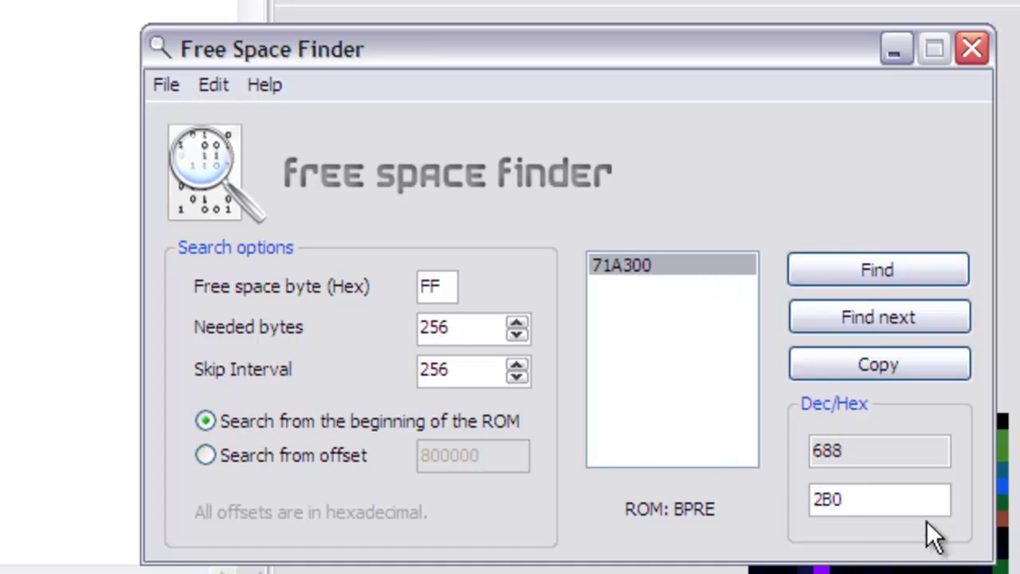
key(BackSpace)
text(0)
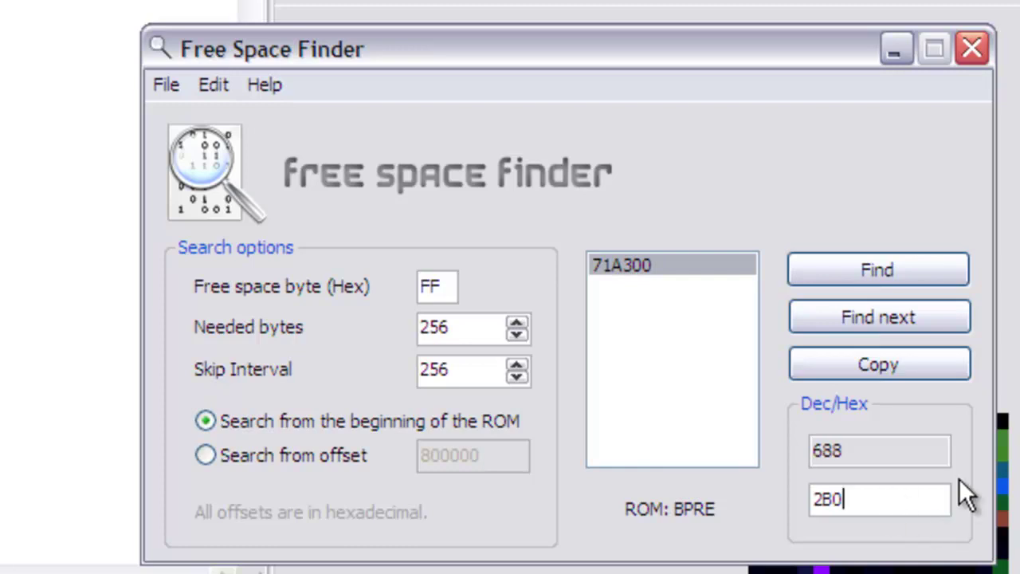
drag(893, 455, 800, 449)
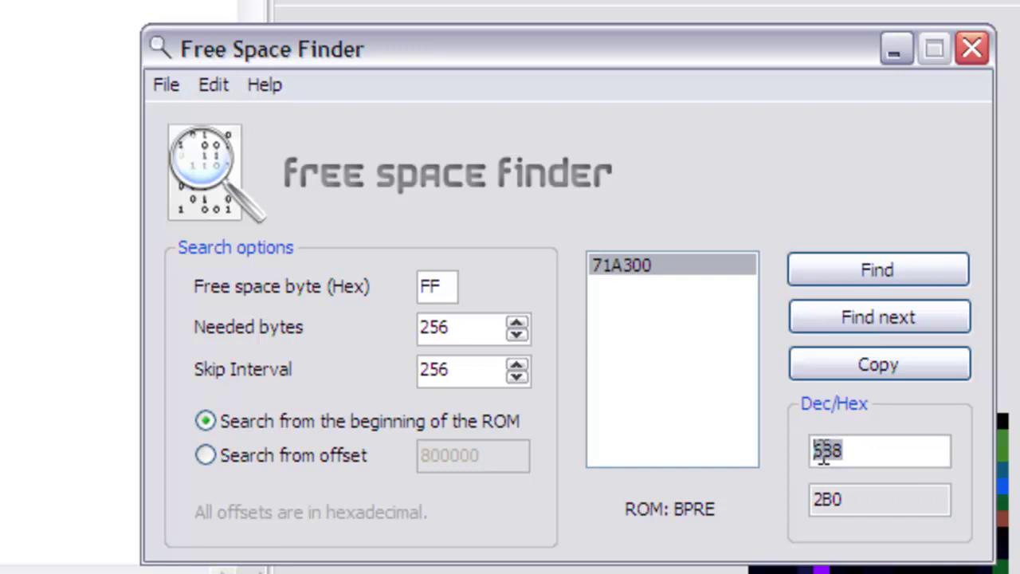
right_click(838, 454)
click(866, 542)
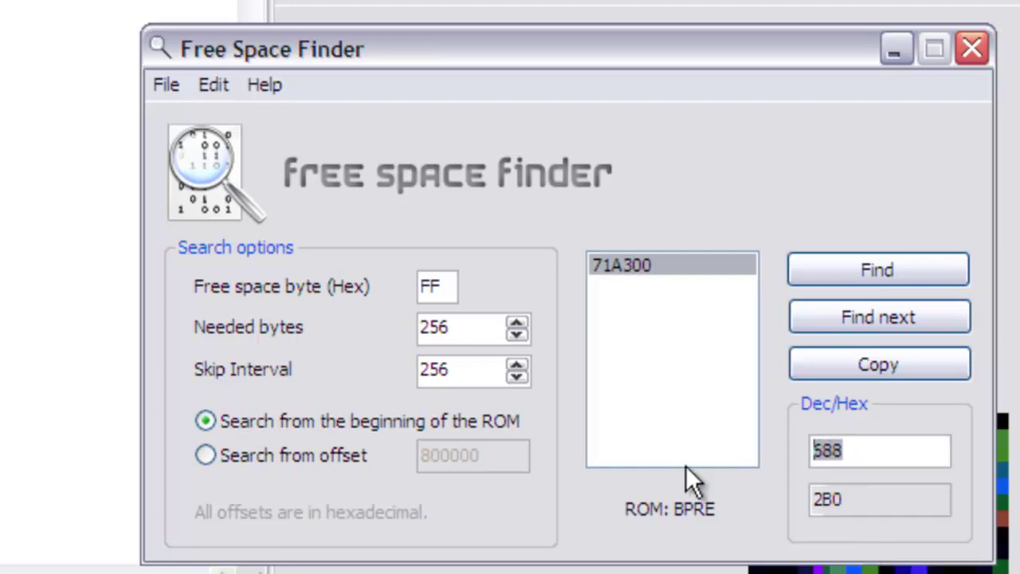
Step: Set both the needed bytes and the skip interval to 688
drag(467, 330, 412, 329)
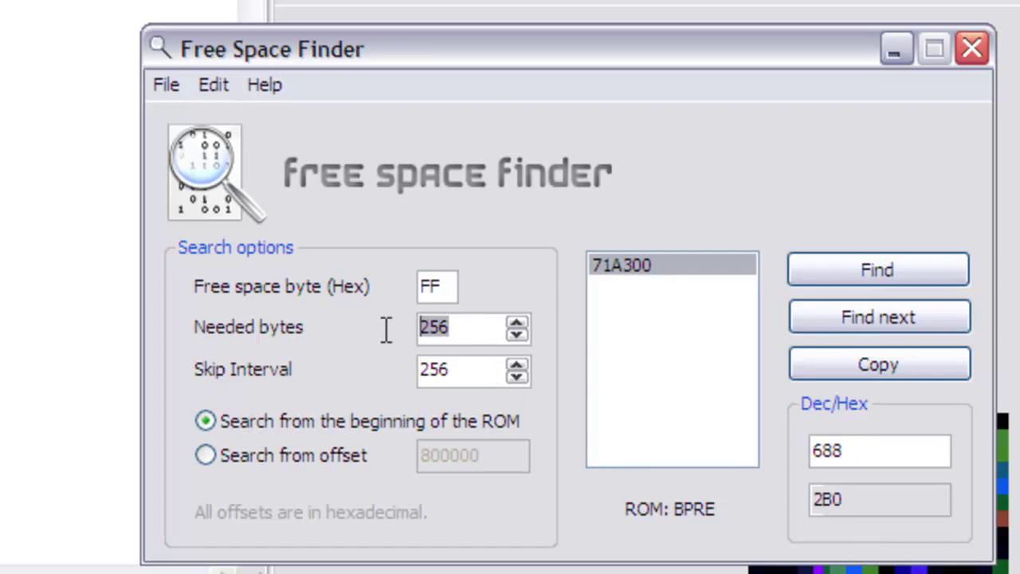
key(ctrl+v)
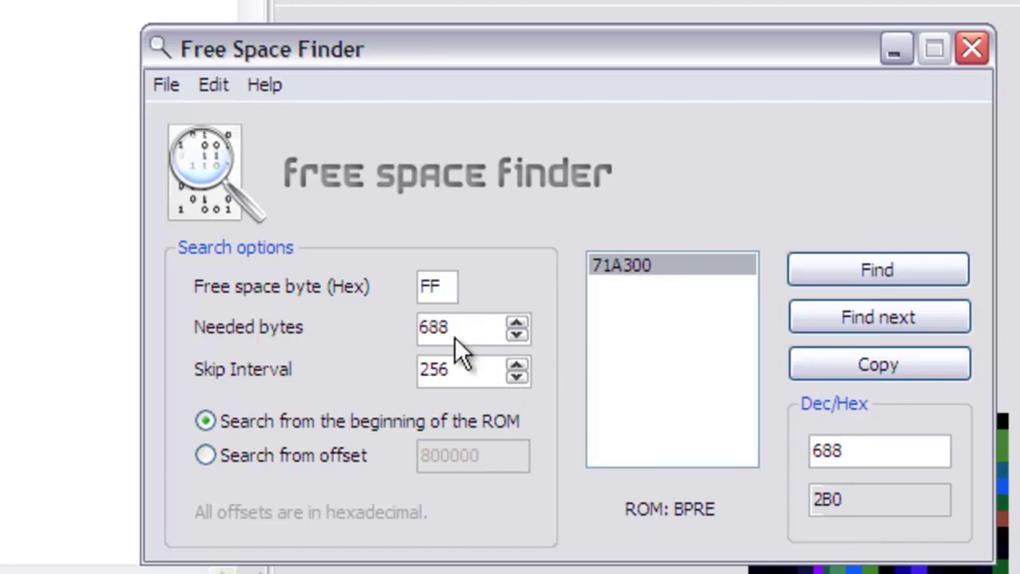
key(Tab)
key(ctrl+v)
Step: Copy the found offset 71A300 and close Free Space Finder
click(795, 354)
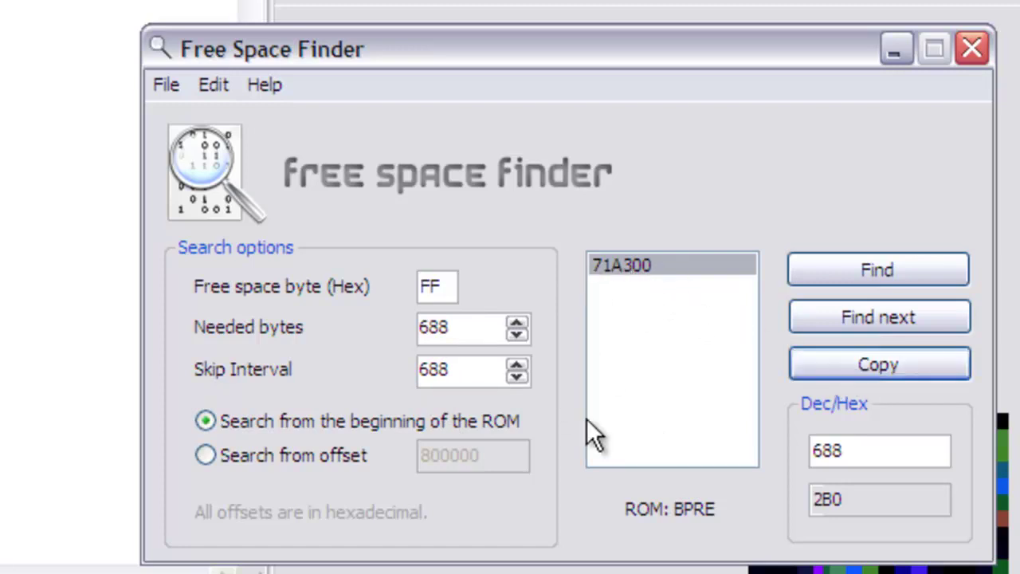
click(813, 369)
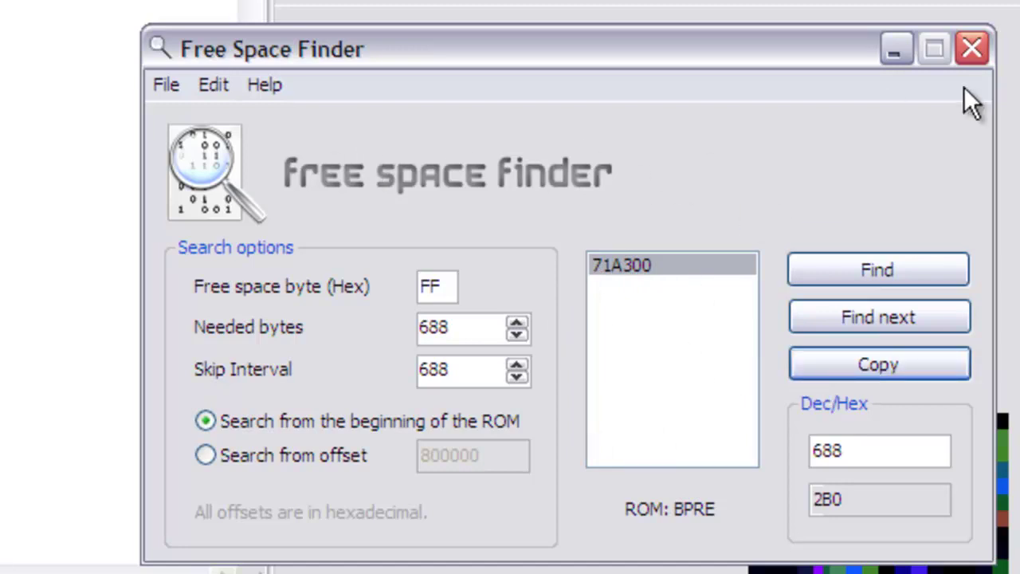
click(972, 50)
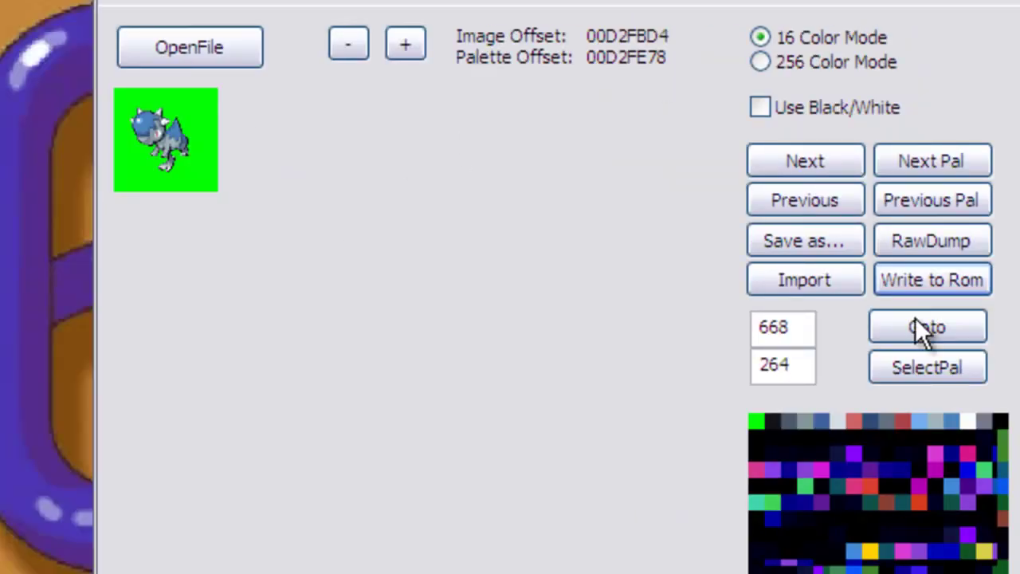
Step: Write the Cranidos image to the ROM at image offset 0071A300 with Automaticly fix pointers enabled, and dismiss the resulting message
click(907, 275)
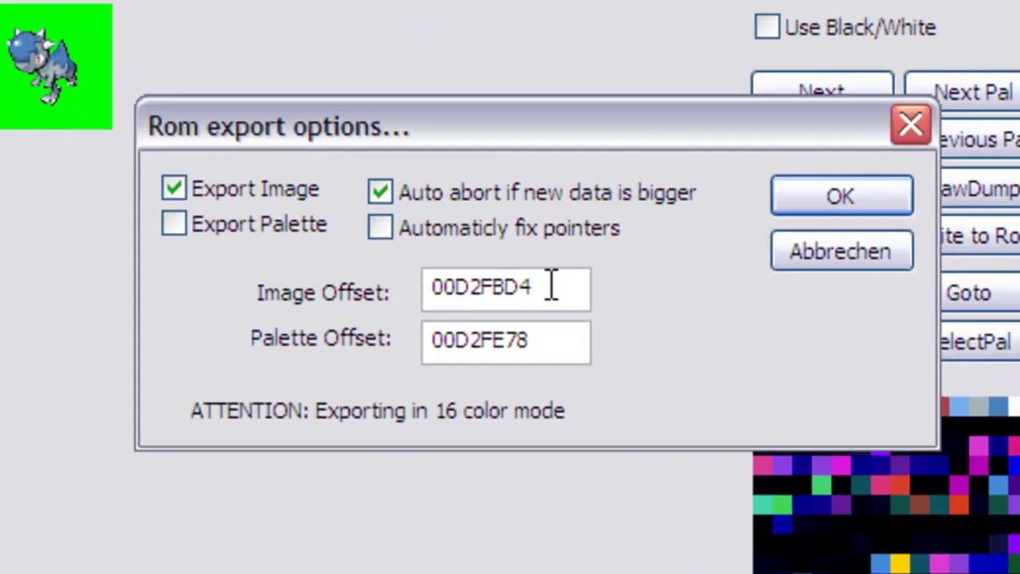
drag(552, 285, 460, 296)
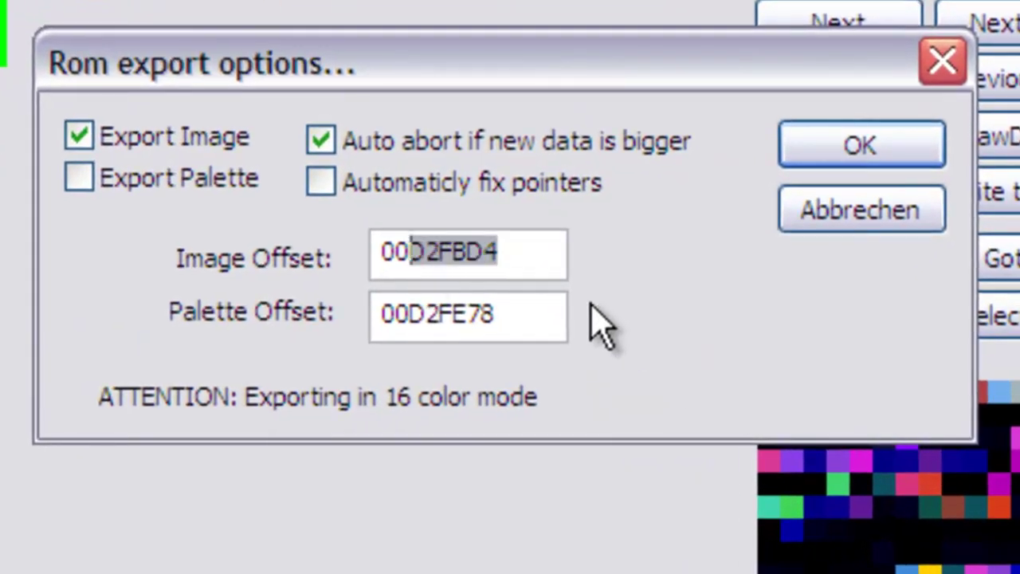
text(71A300)
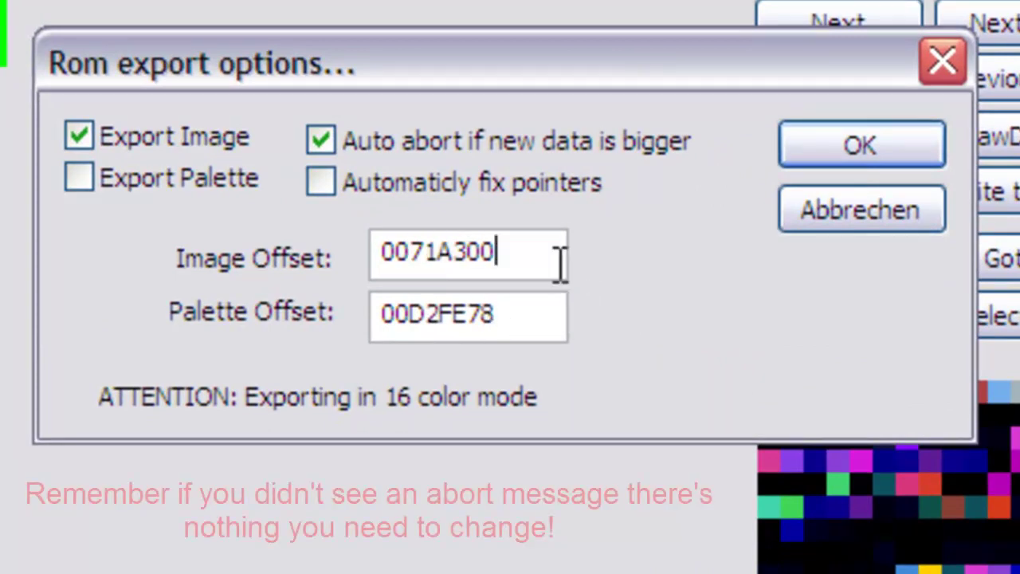
click(350, 189)
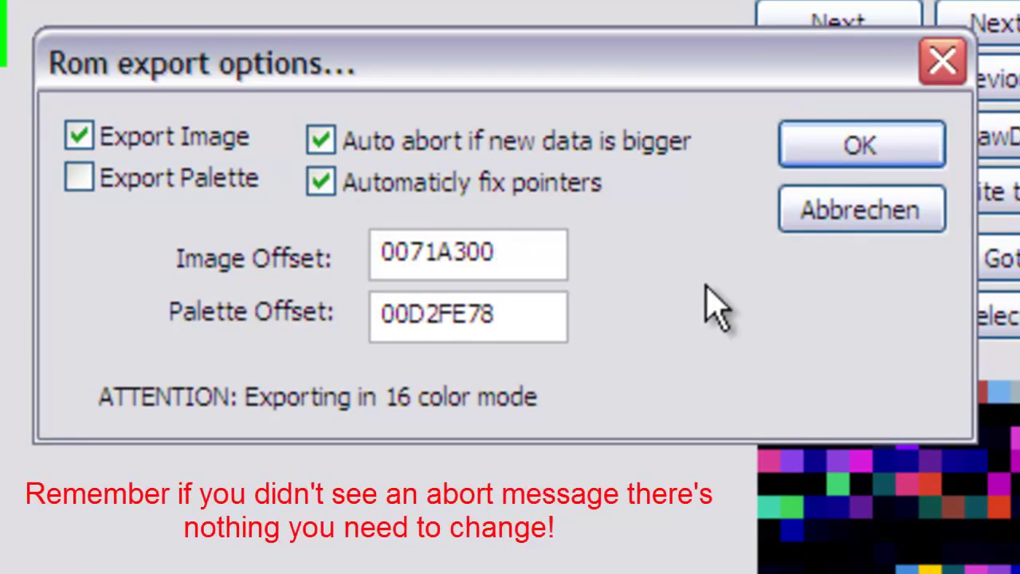
click(860, 151)
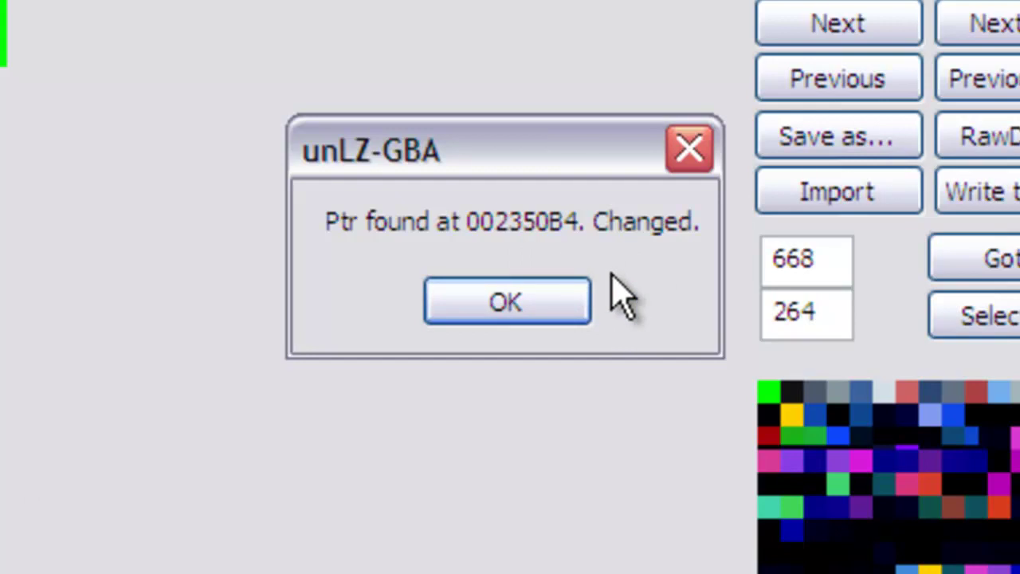
click(568, 318)
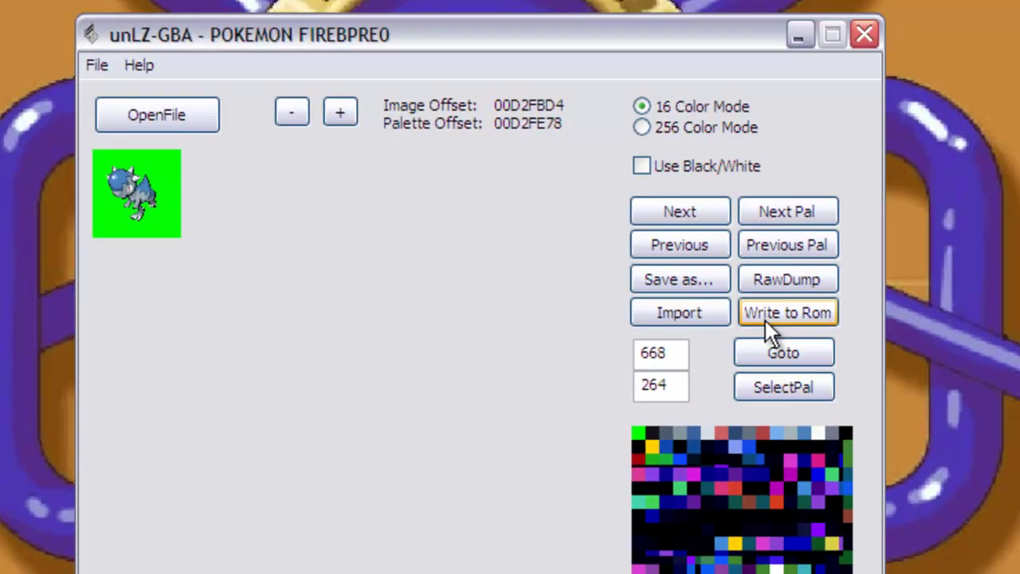
Step: Write only the palette to the ROM at palette offset 00D2FE78, with Export Image and Automaticly fix pointers disabled
click(981, 203)
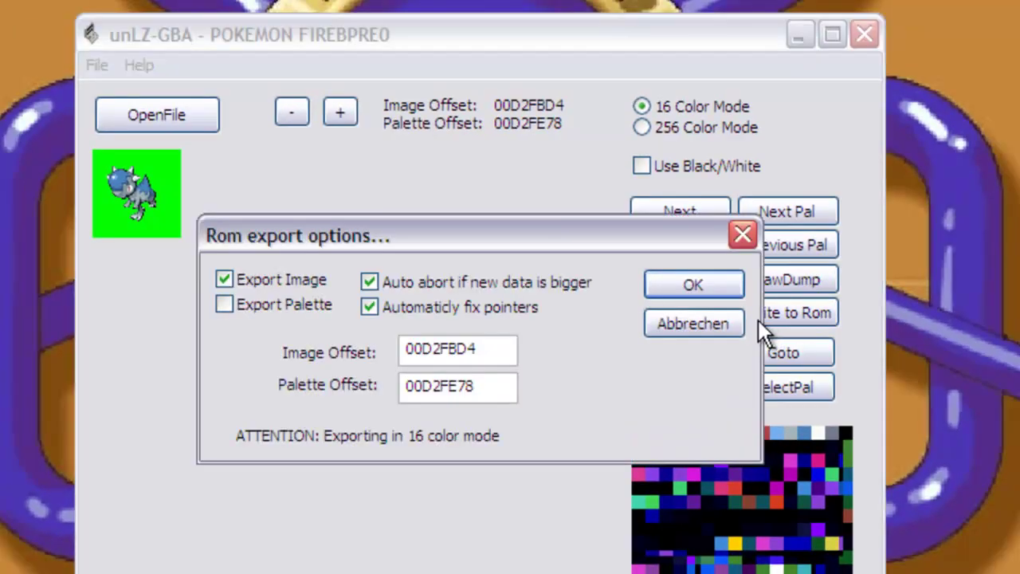
click(247, 276)
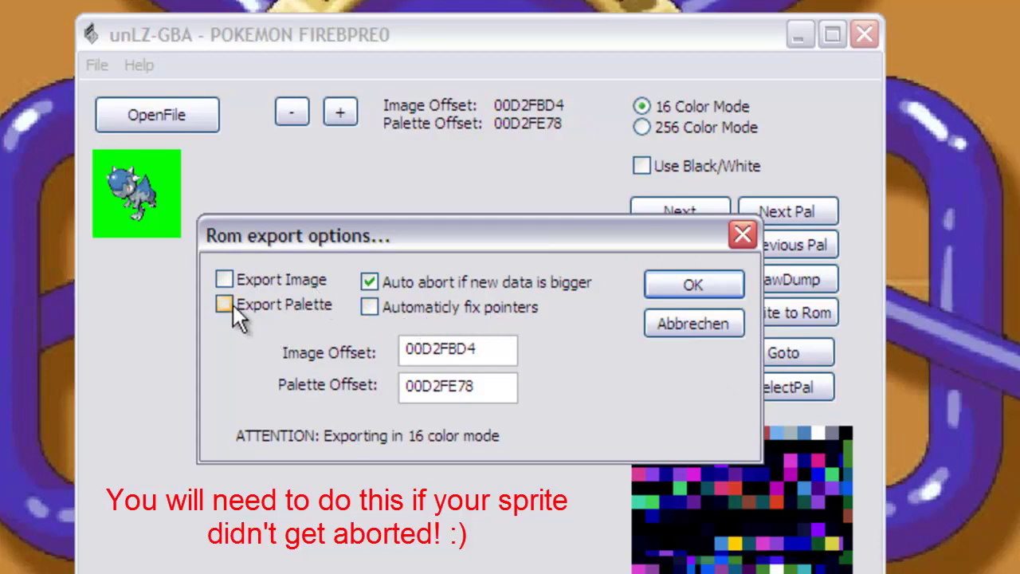
click(683, 287)
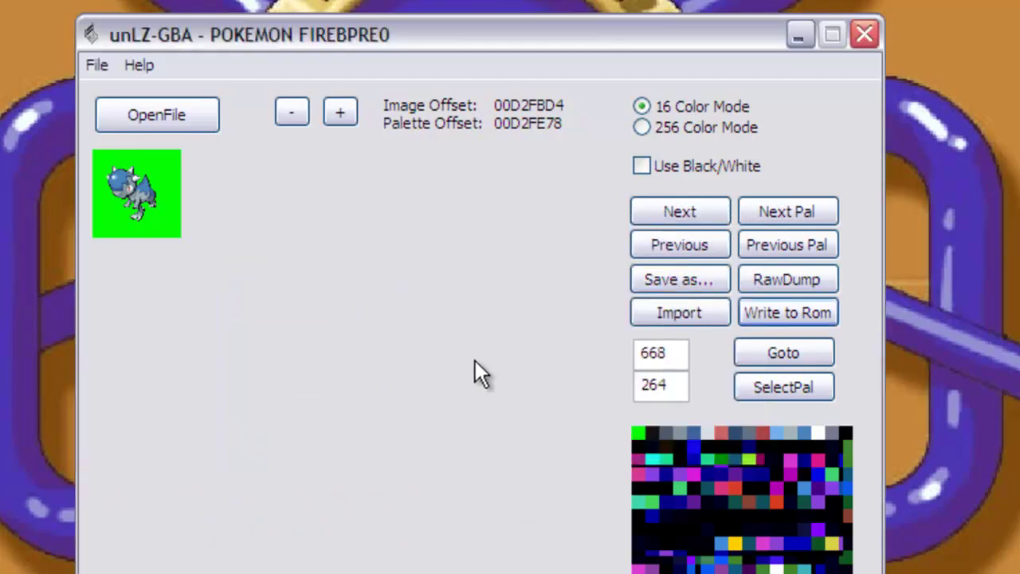
Step: Minimize unLZ-GBA, switch to the file browser and launch VisualBoyAdvance.exe from the VBA folder, clearing other windows away
click(799, 41)
click(755, 118)
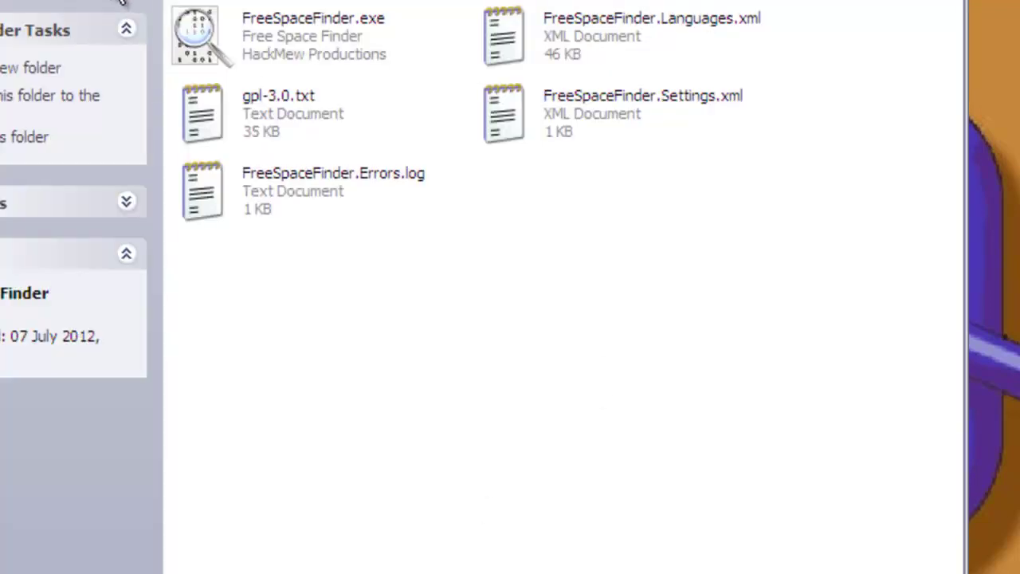
double_click(207, 52)
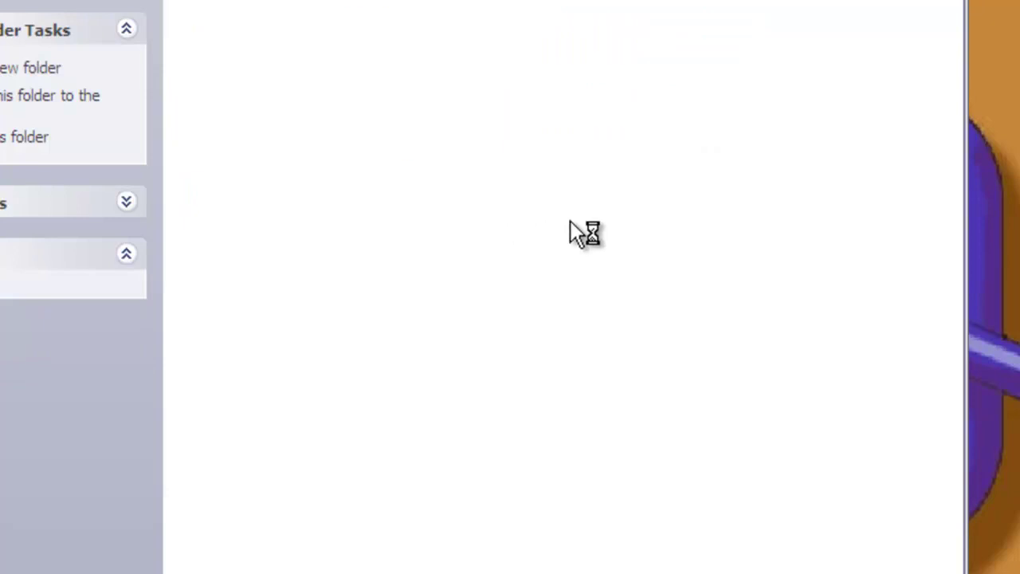
scroll(588, 255, down, 5)
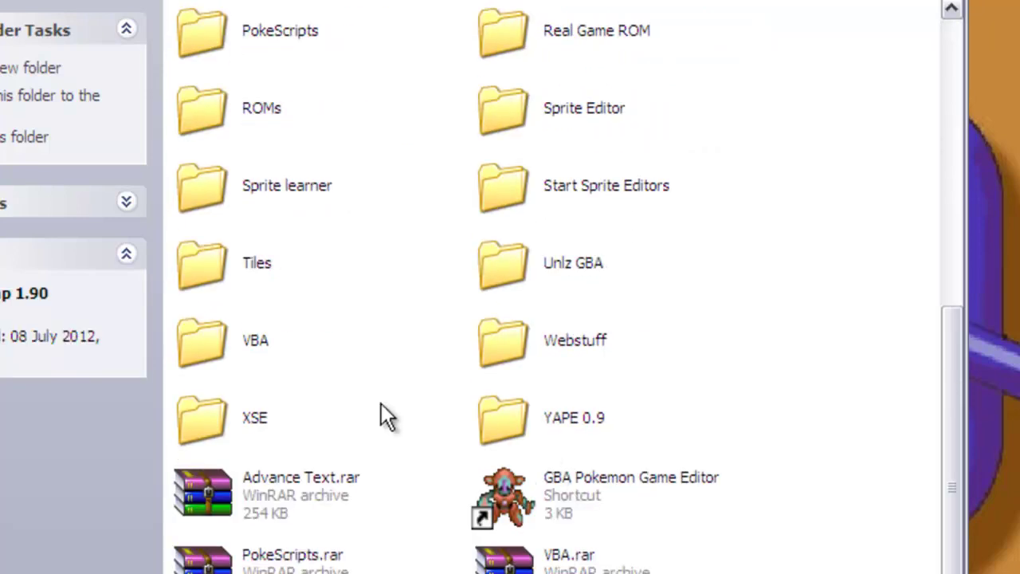
double_click(219, 330)
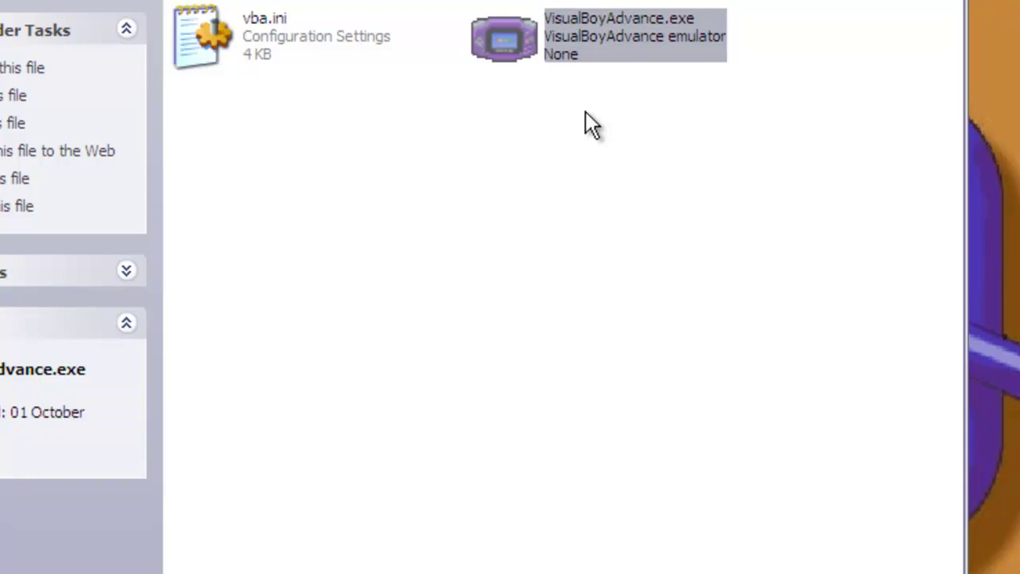
key(Return)
click(544, 67)
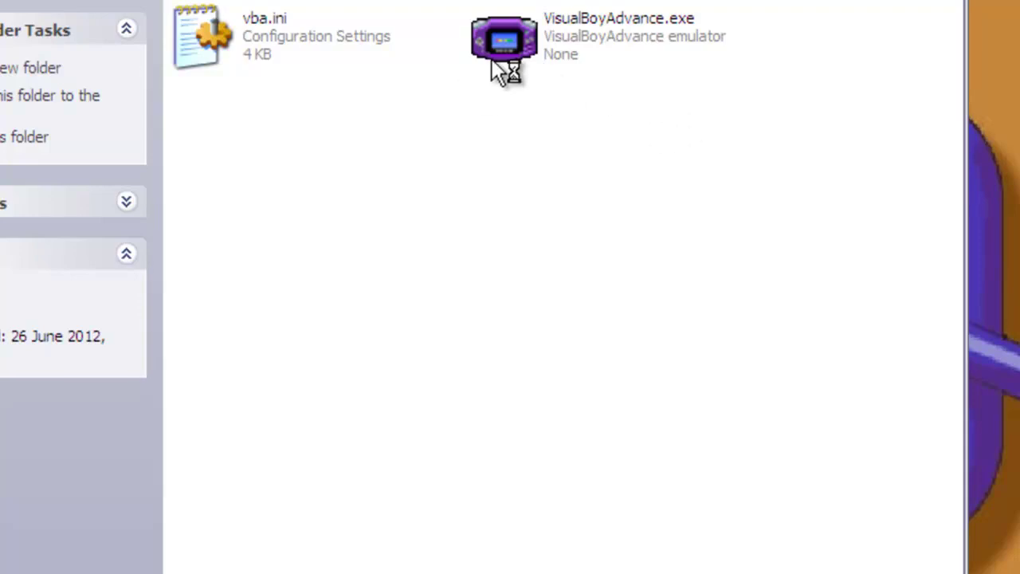
key(super+d)
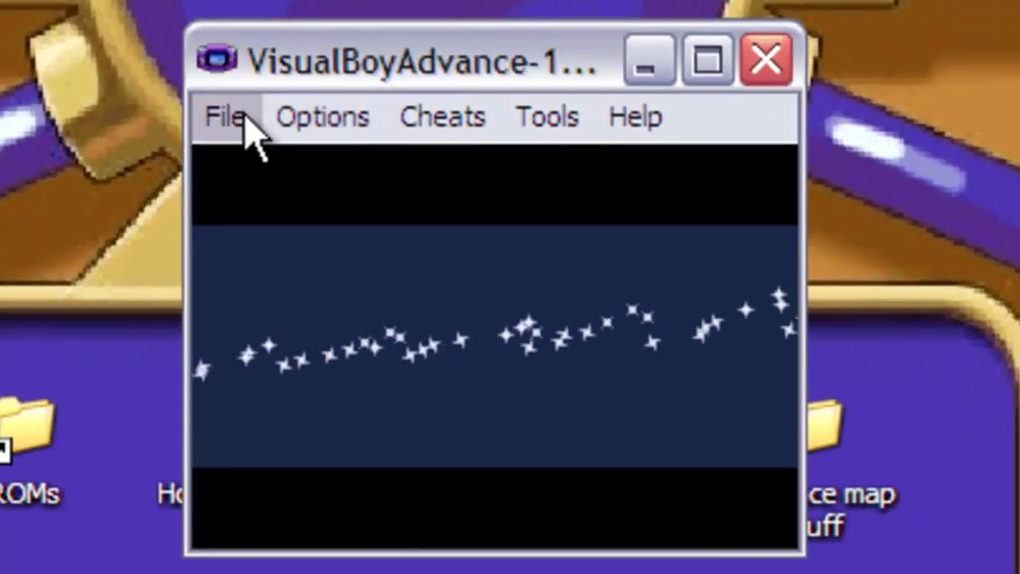
click(239, 119)
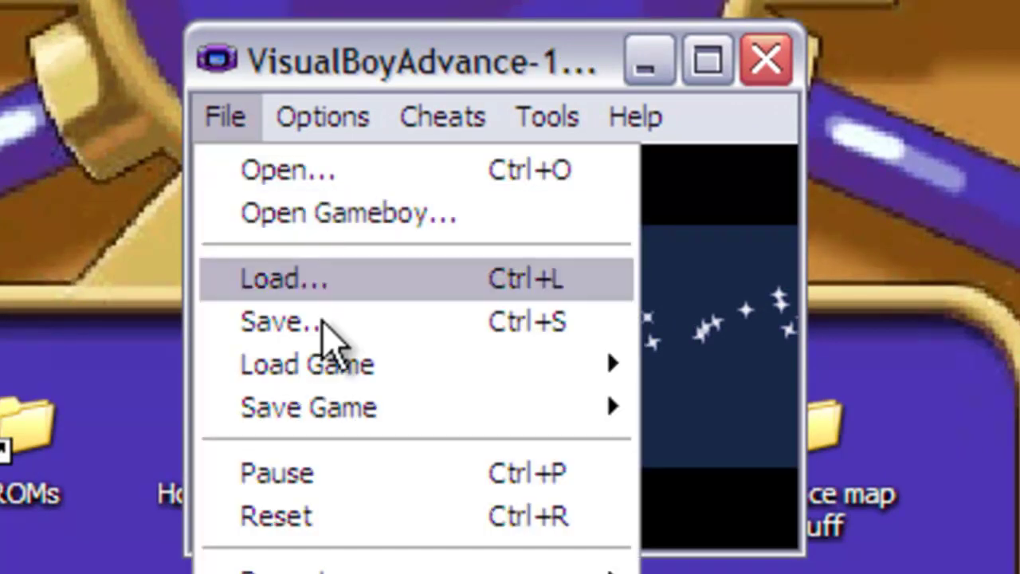
mouse_move(353, 368)
click(333, 64)
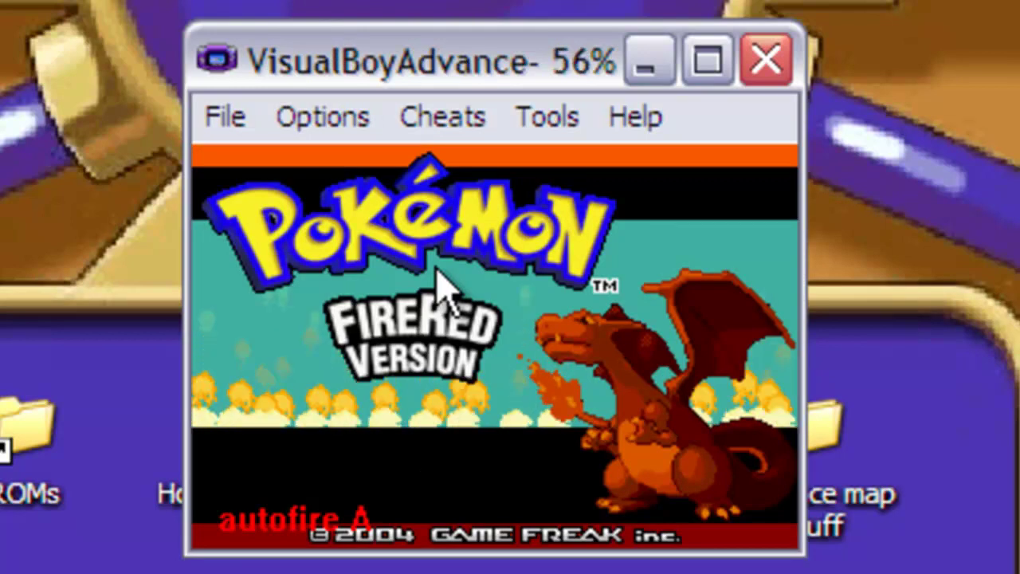
Step: Start a new game from the title screen and advance past the controls and introduction pages to Professor Oak's speech
key(Return)
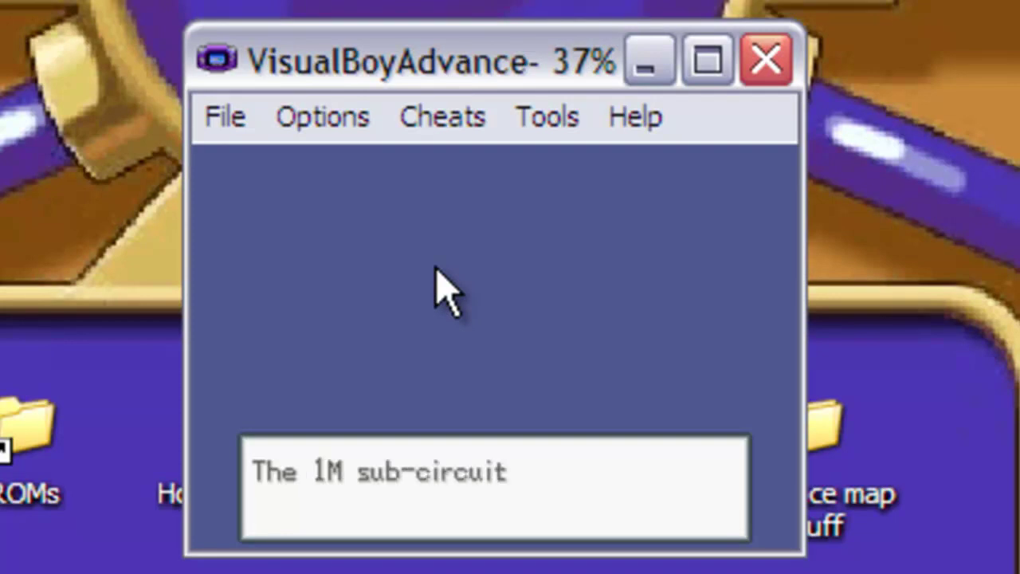
key(z)
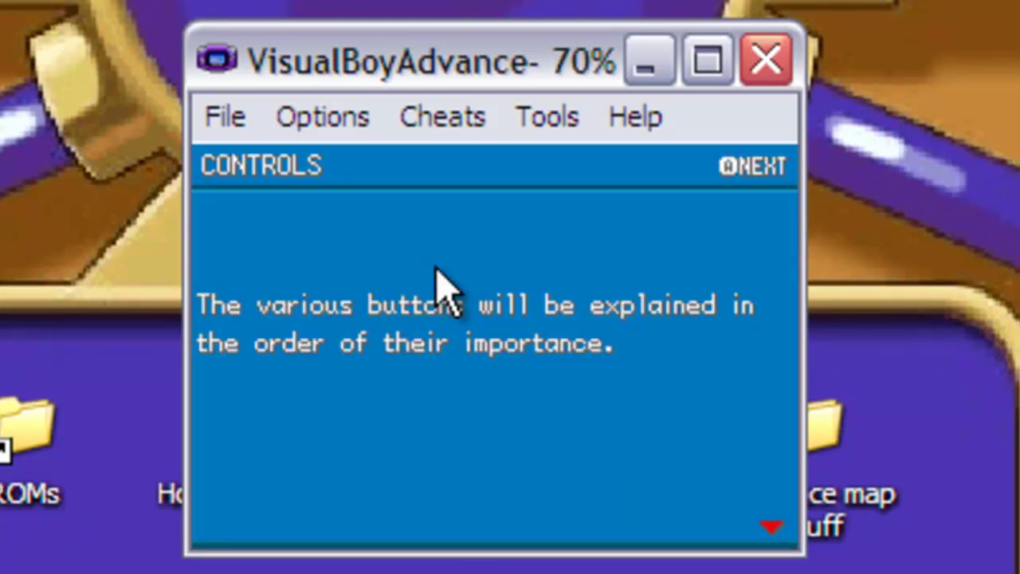
key(z)
key(z)
key(z)
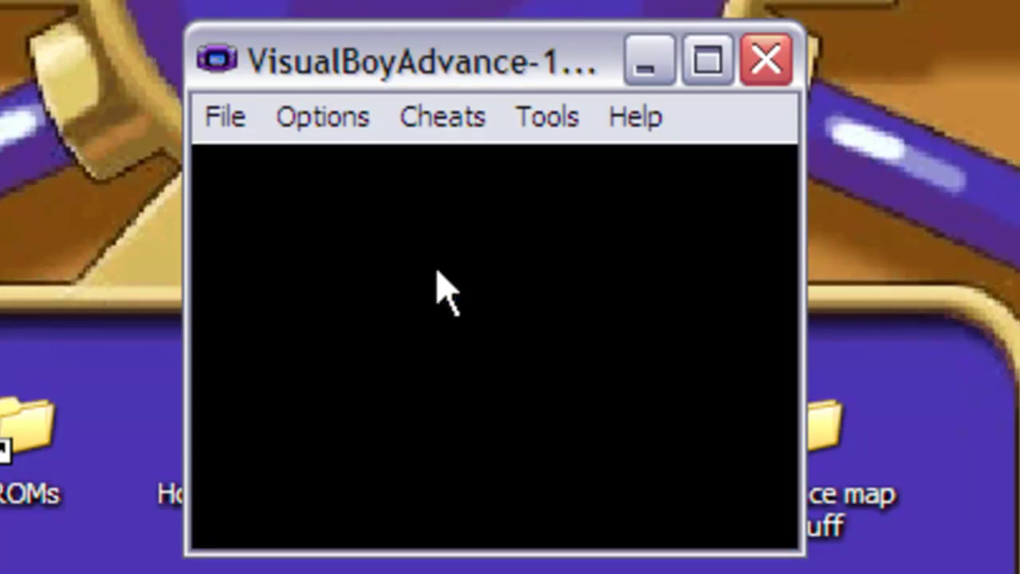
key(z)
key(z)
key(z)
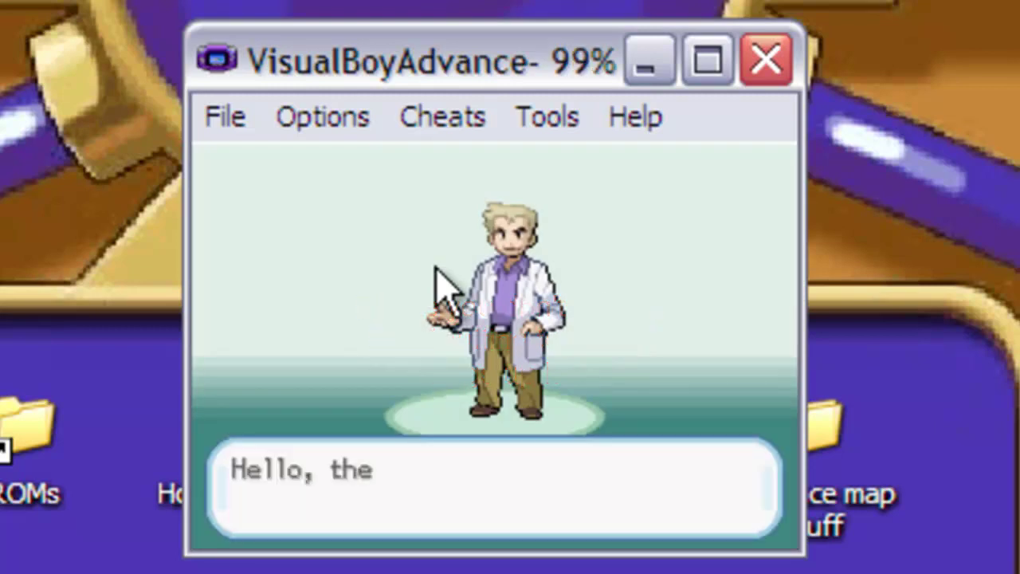
Step: Advance through Professor Oak's introductory speech until the game begins in the character's bedroom
key(z)
key(z)
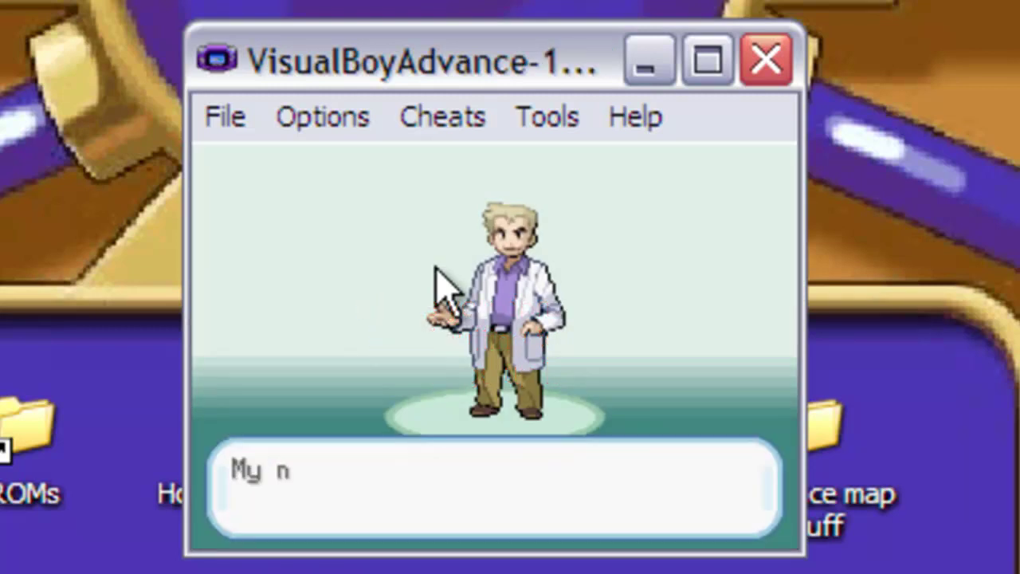
key(z)
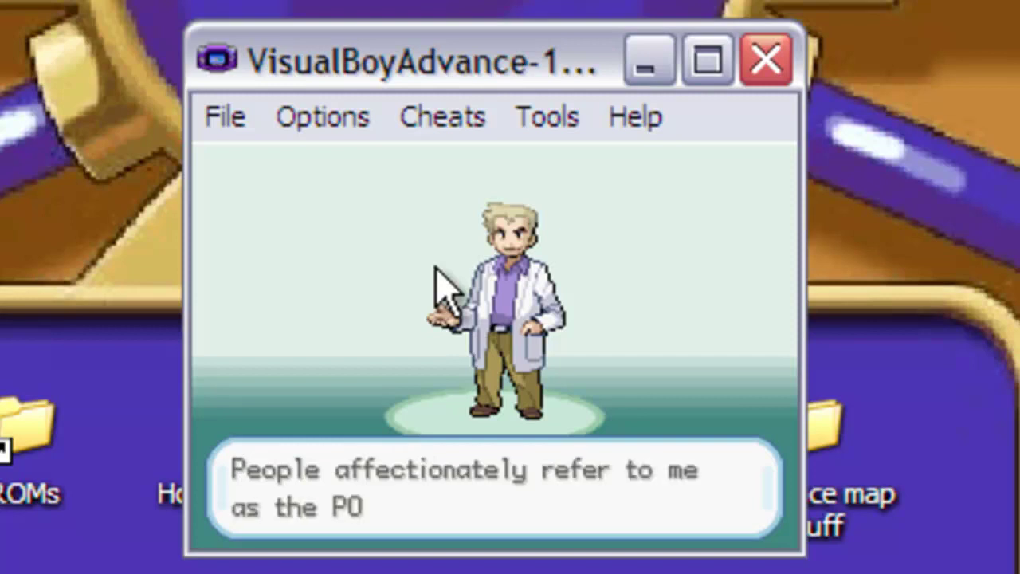
key(z)
key(z)
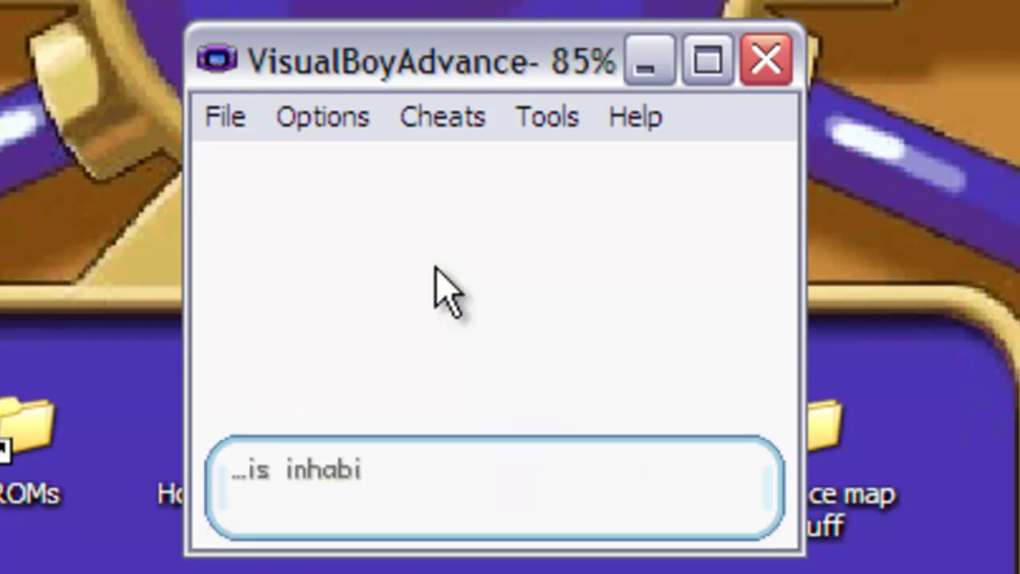
key(z)
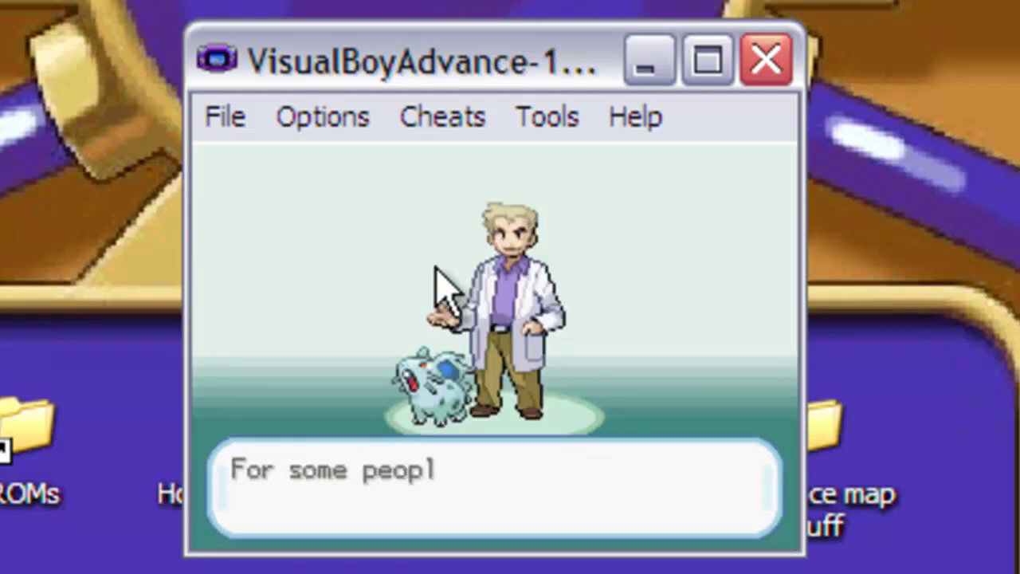
key(z)
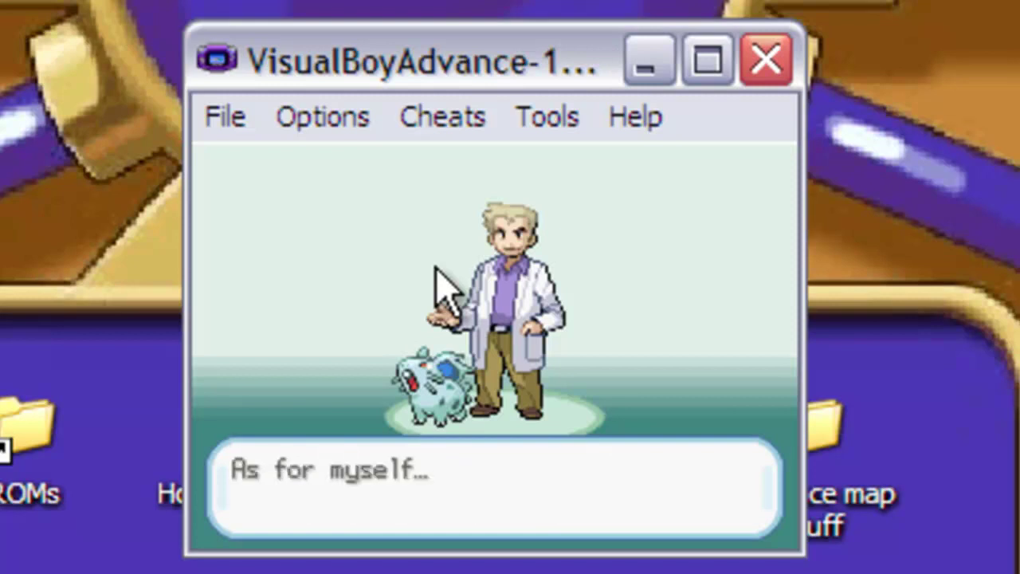
key(z)
key(z)
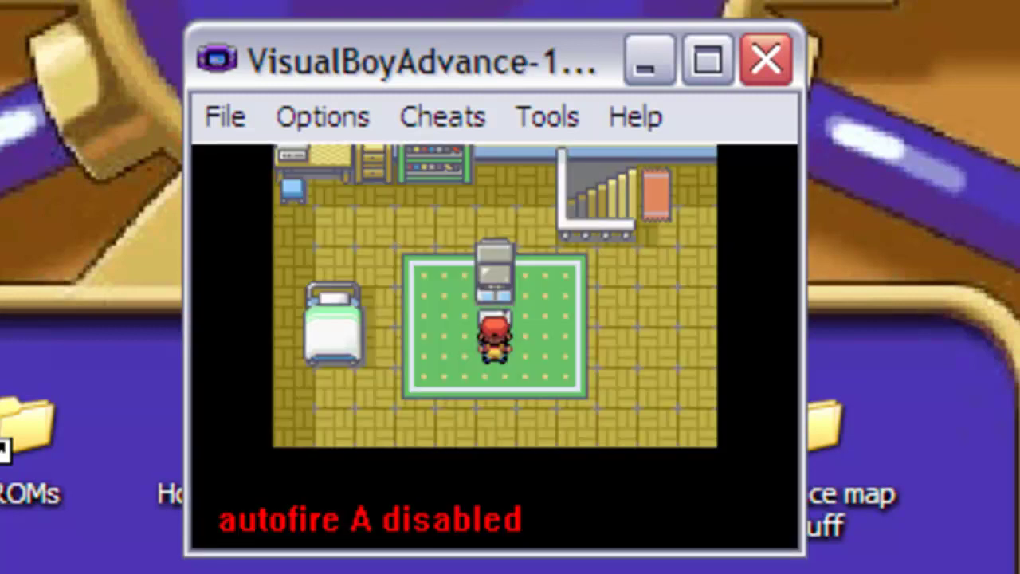
Step: Walk the character from the bedroom down the stairs and out through the front door of the house
key(Right)
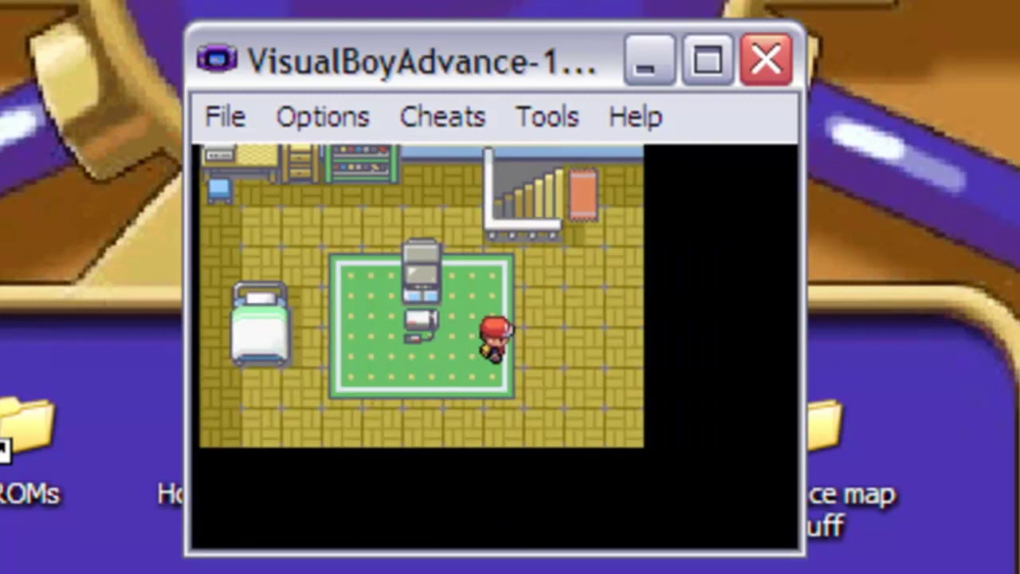
key(Up)
key(Right)
key(Up)
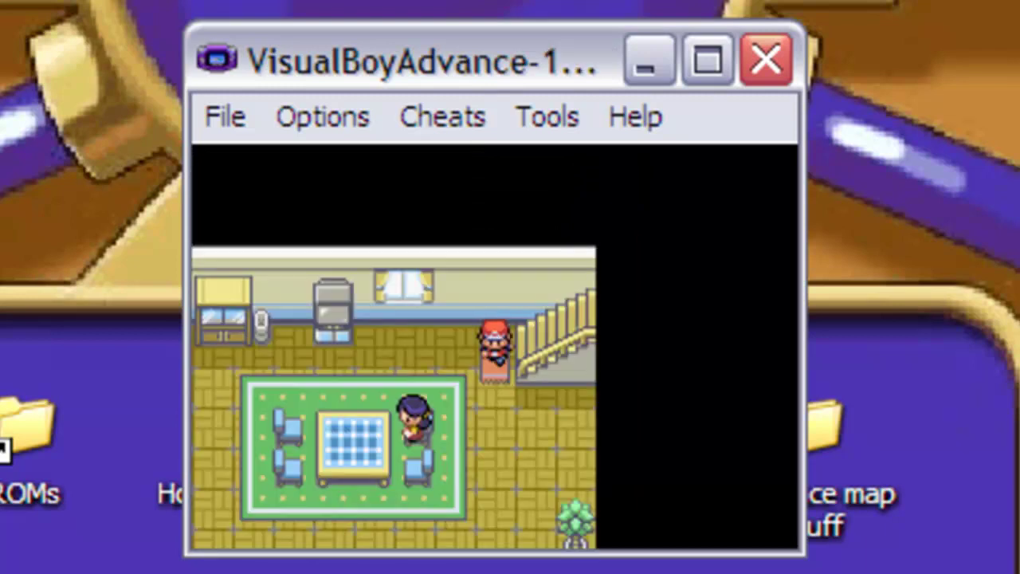
key(Down)
key(Down)
key(Left)
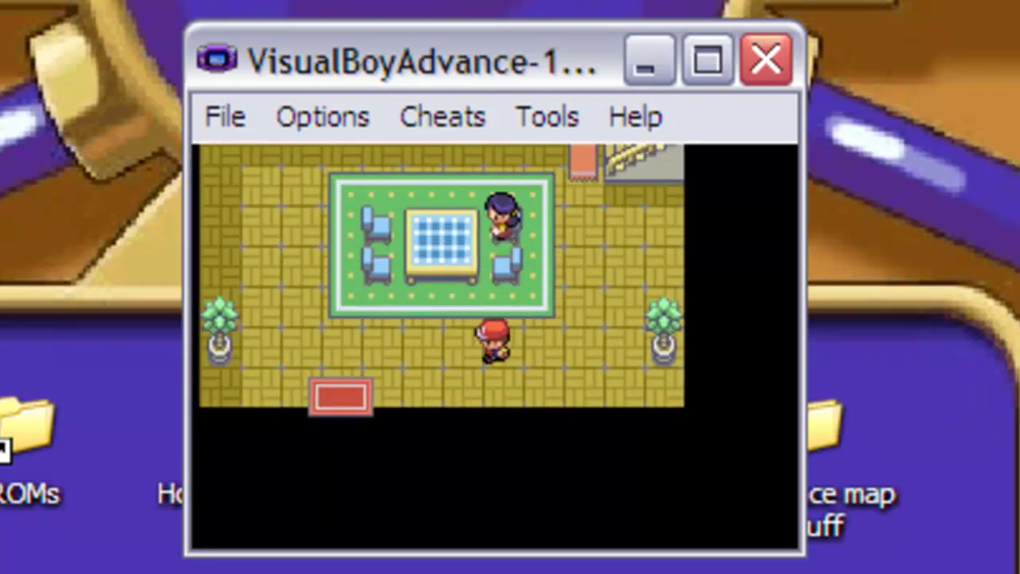
key(Down)
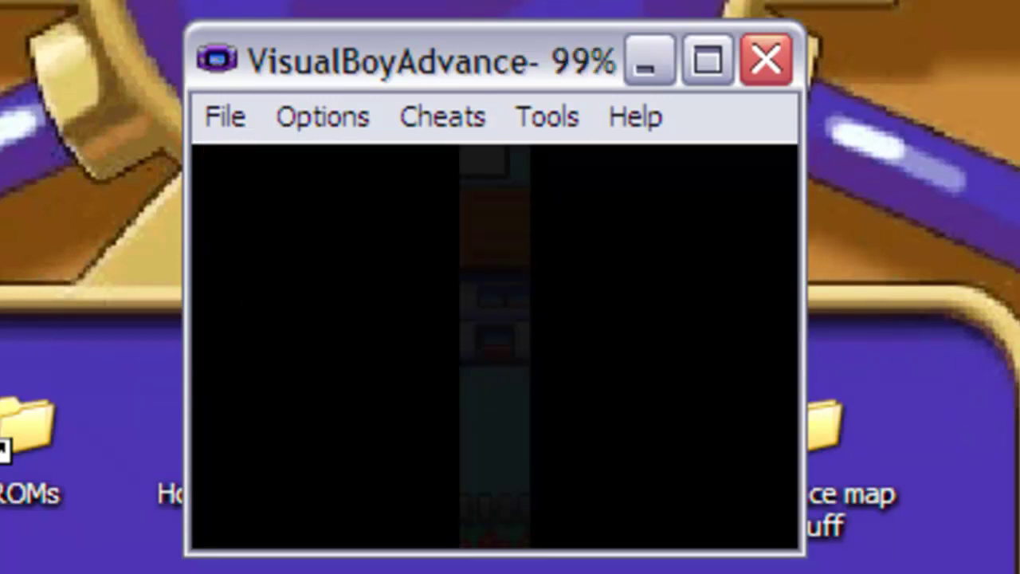
Step: Walk the character through the town to get to Professor Oak's laboratory
key(Right)
key(Up)
key(Left)
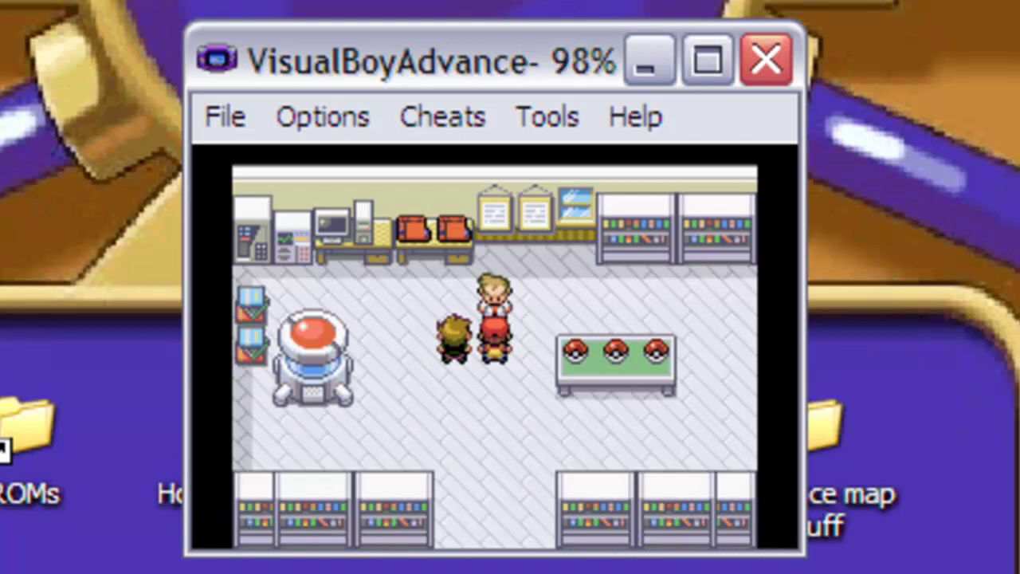
Step: Advance through the laboratory dialogue with autofire A, then disable autofire once Professor Oak asks which Pokémon to choose
key(z)
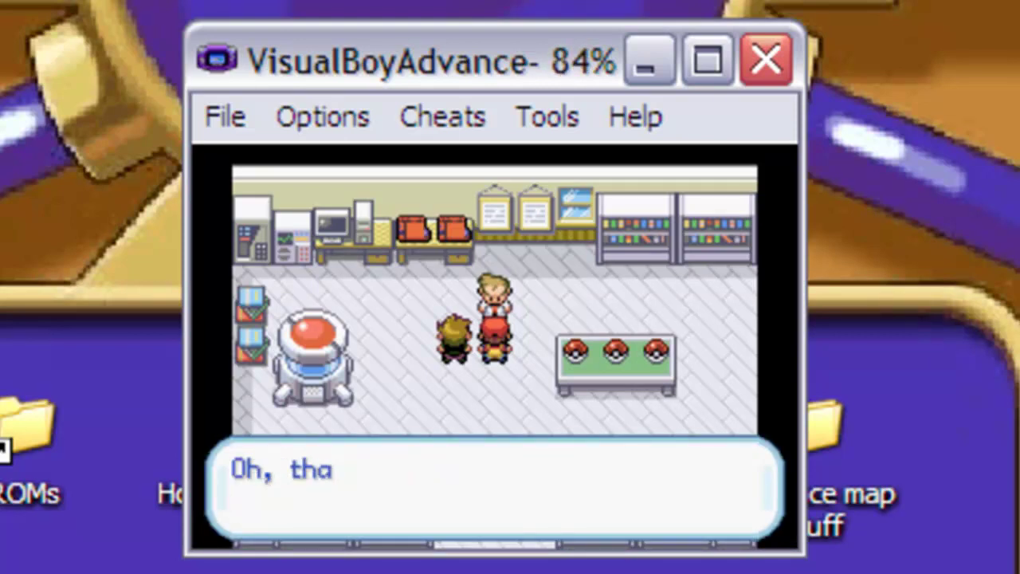
key(z)
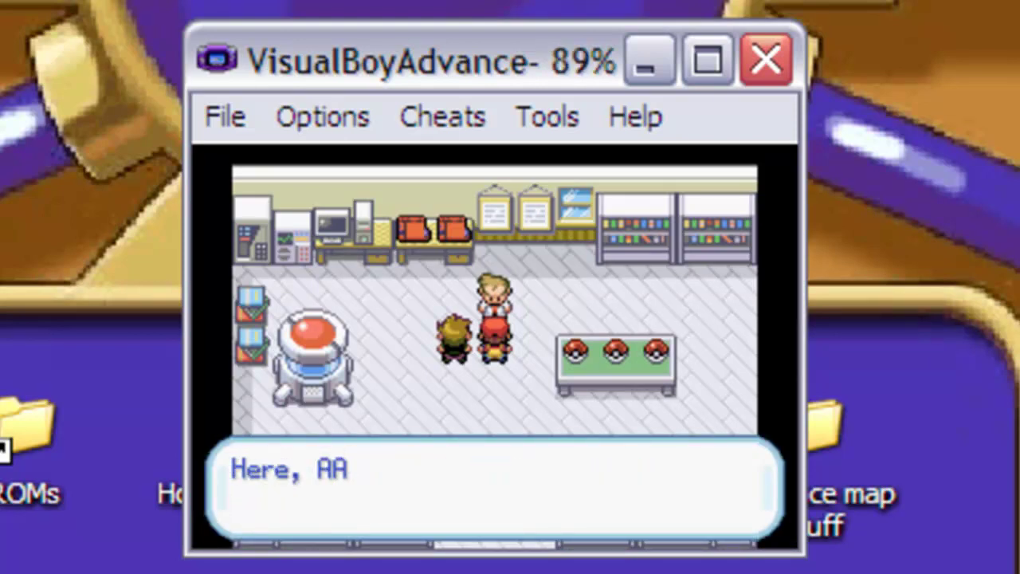
key(z)
key(z)
key(z)
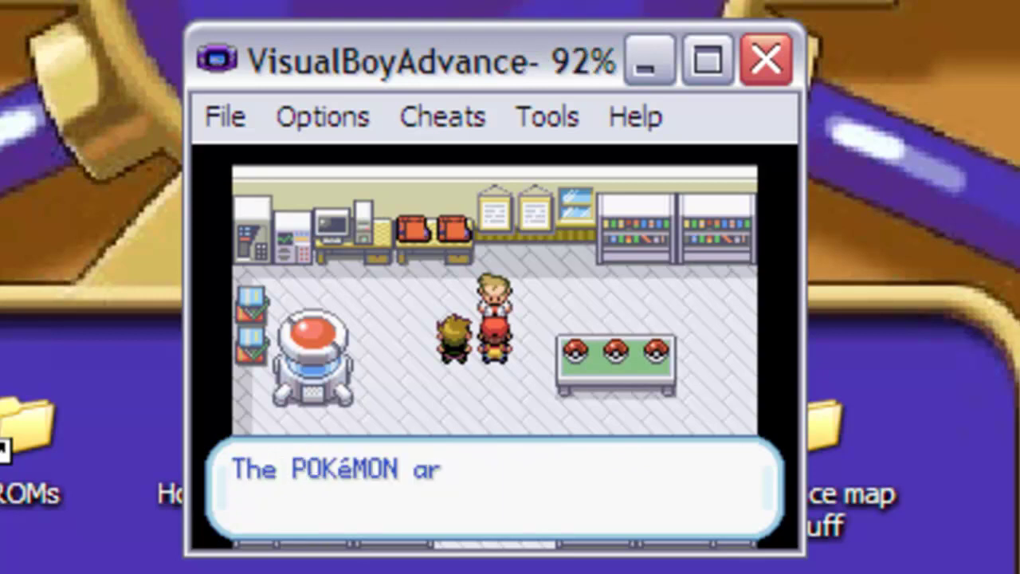
key(z)
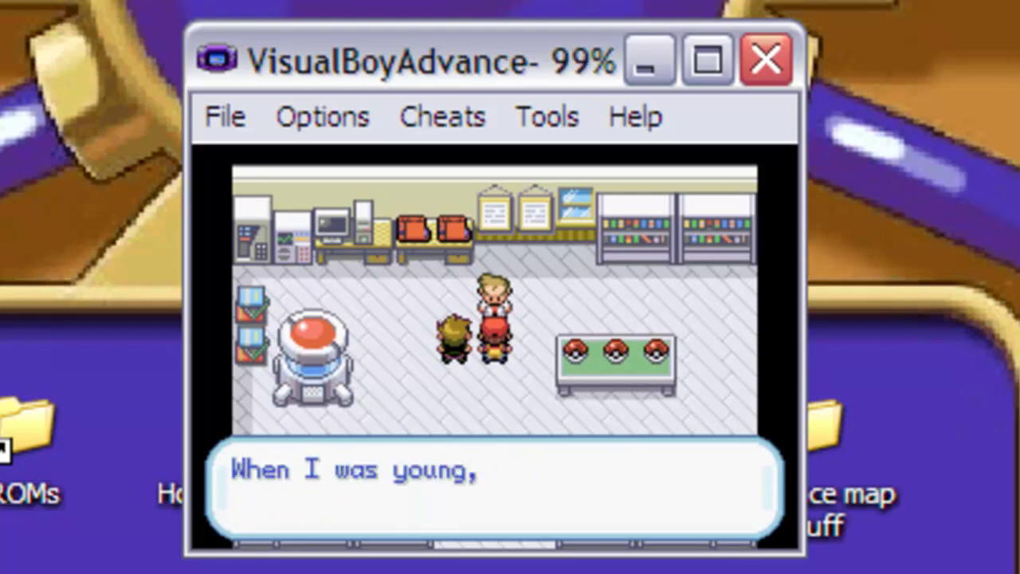
key(z)
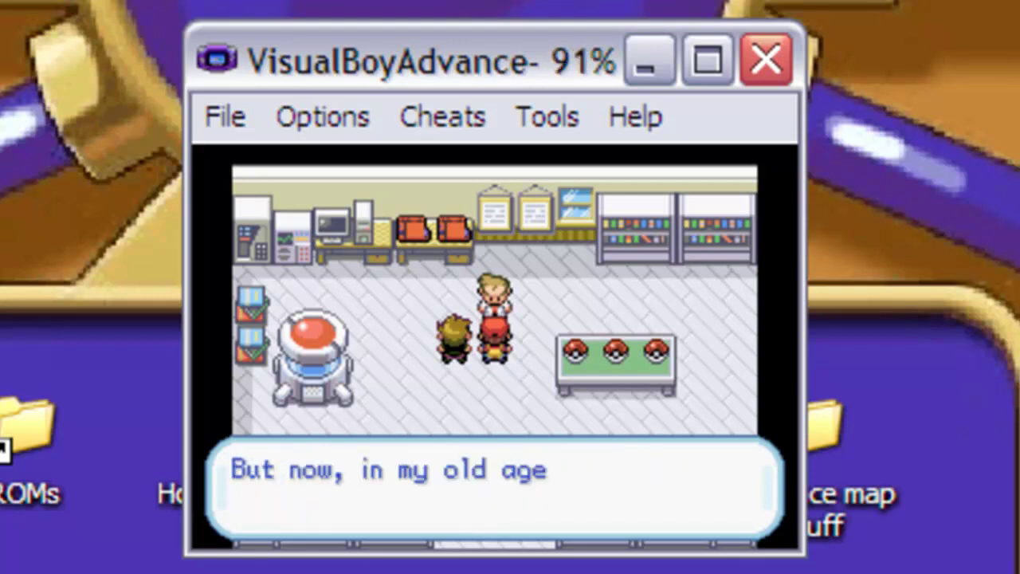
key(z)
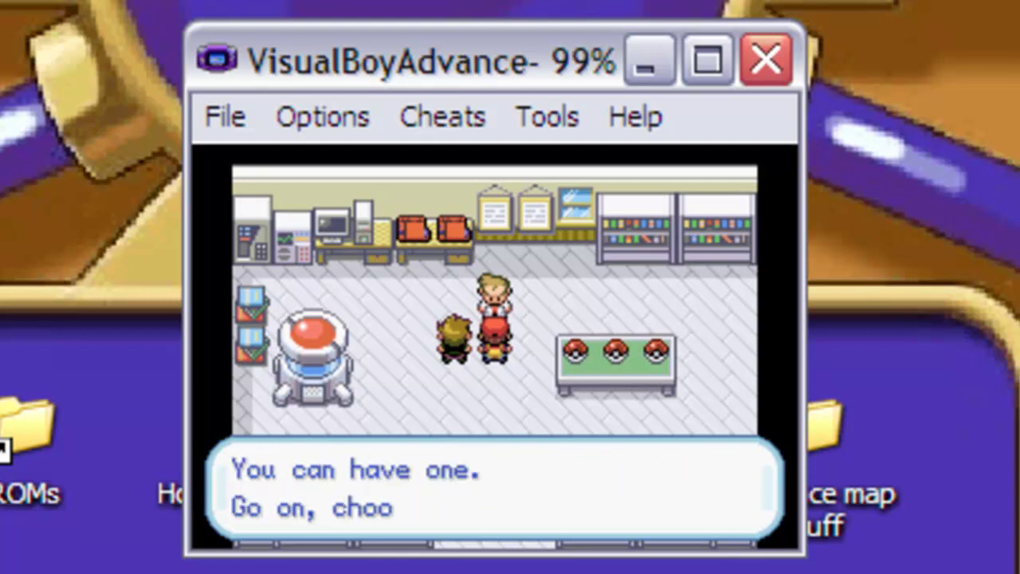
key(z)
key(ctrl+q)
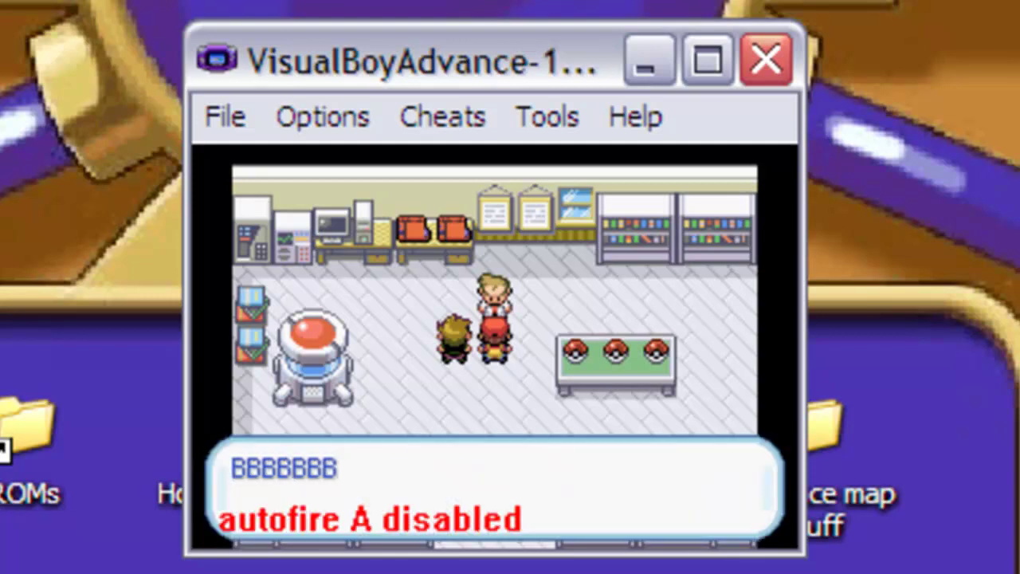
key(z)
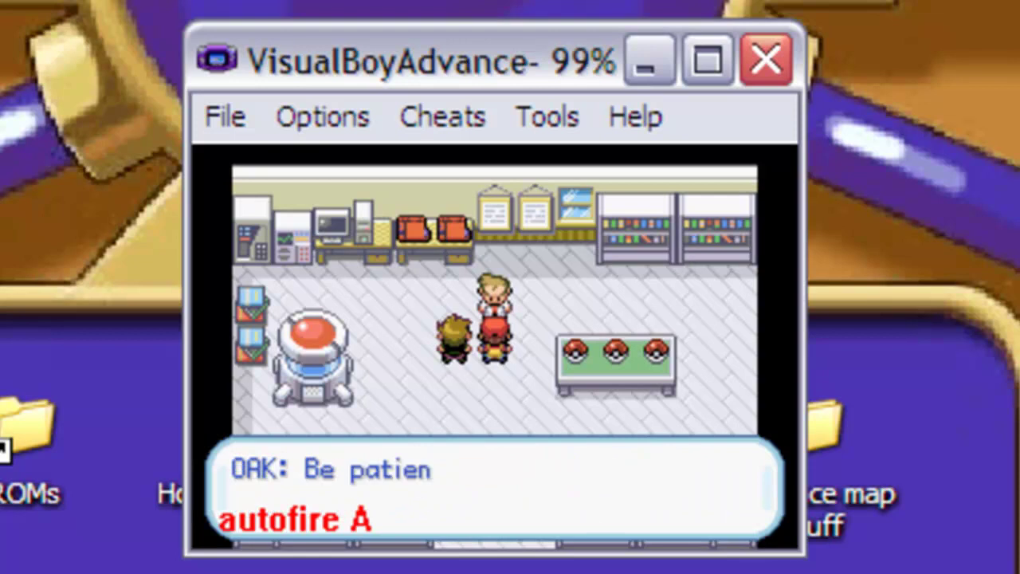
key(alt)
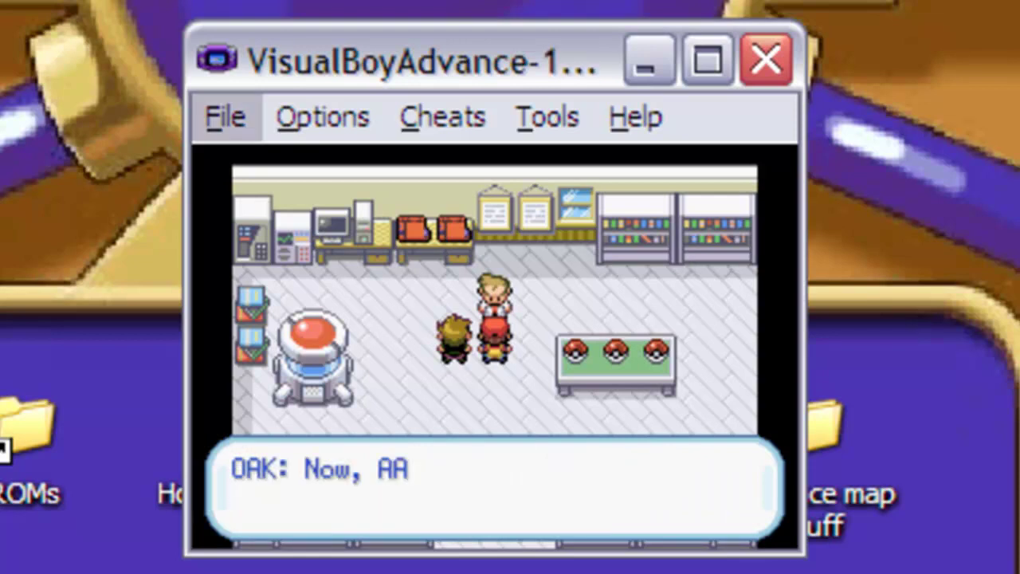
key(alt)
key(z)
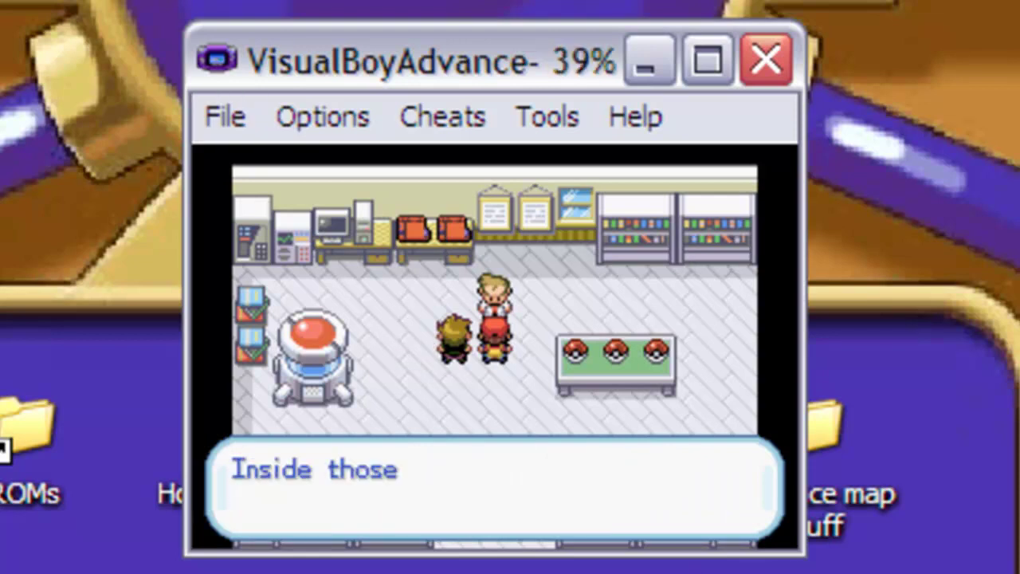
key(z)
key(alt+1)
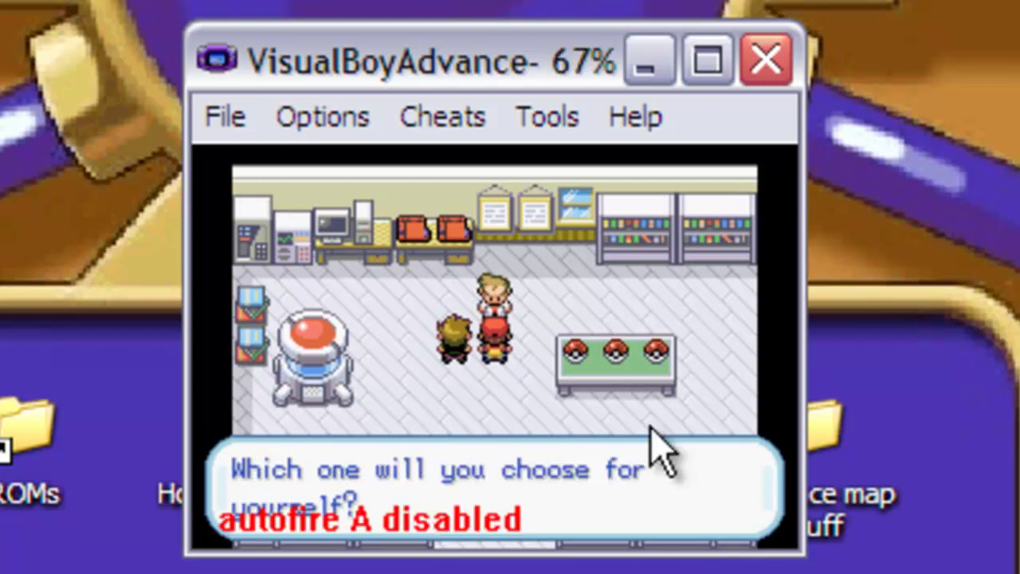
key(z)
Step: Walk to the starter table, check the middle Poké Ball and decline Squirtle
key(Down)
key(Right)
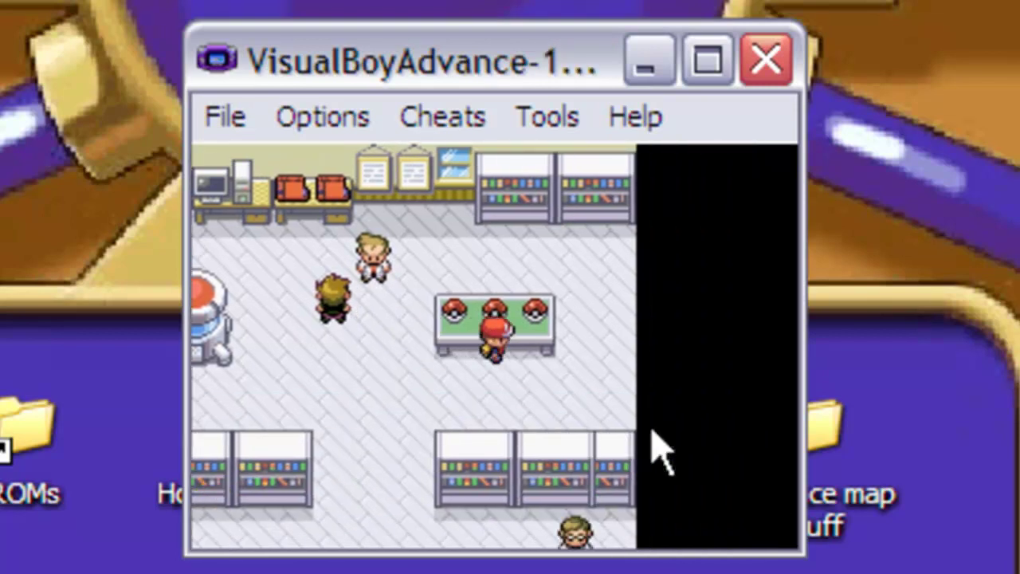
key(Up)
key(z)
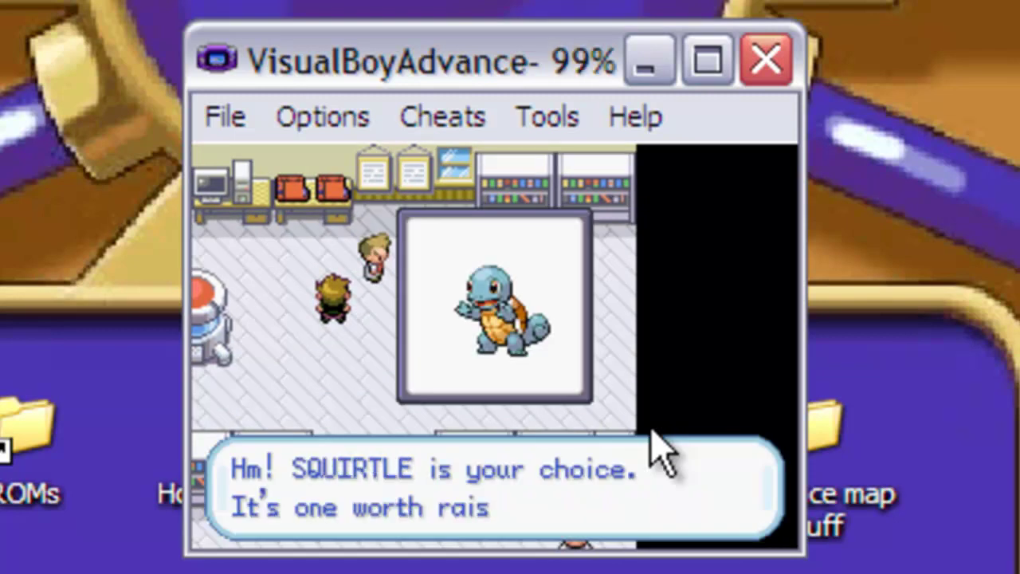
key(z)
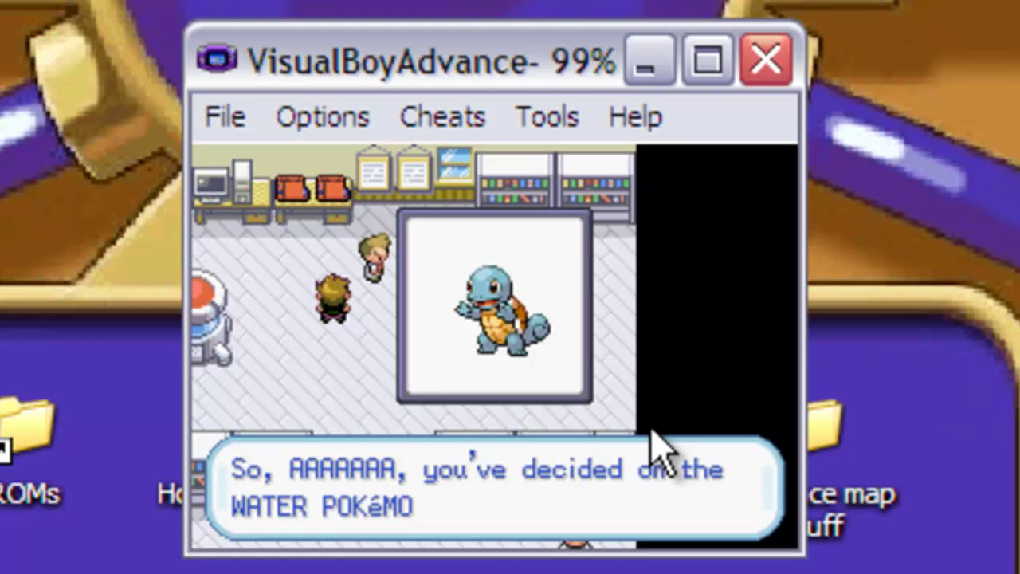
key(z)
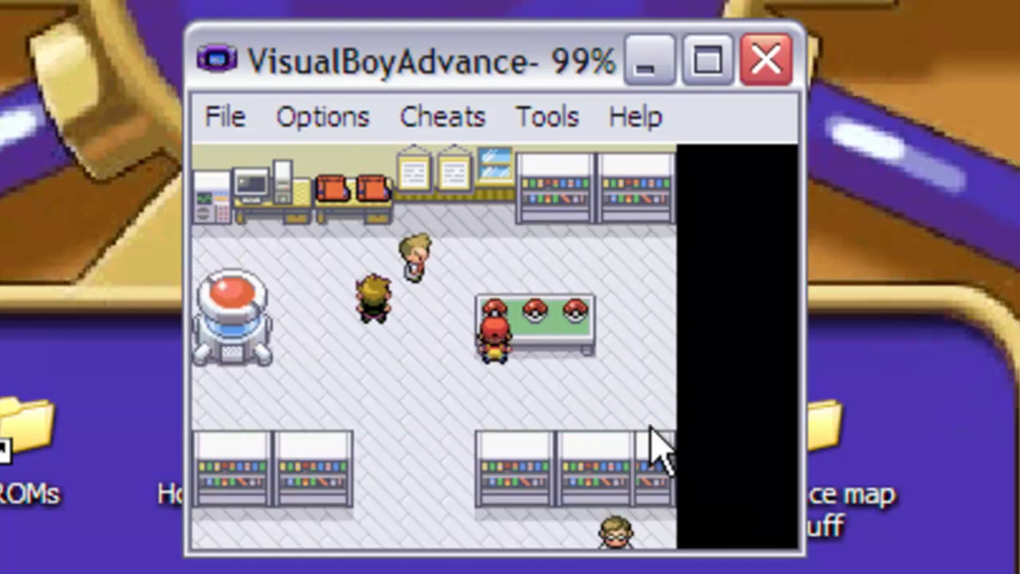
Step: Check the sprite in the Bulbasaur Poké Ball, take Bulbasaur as the starter and decline to nickname it
key(z)
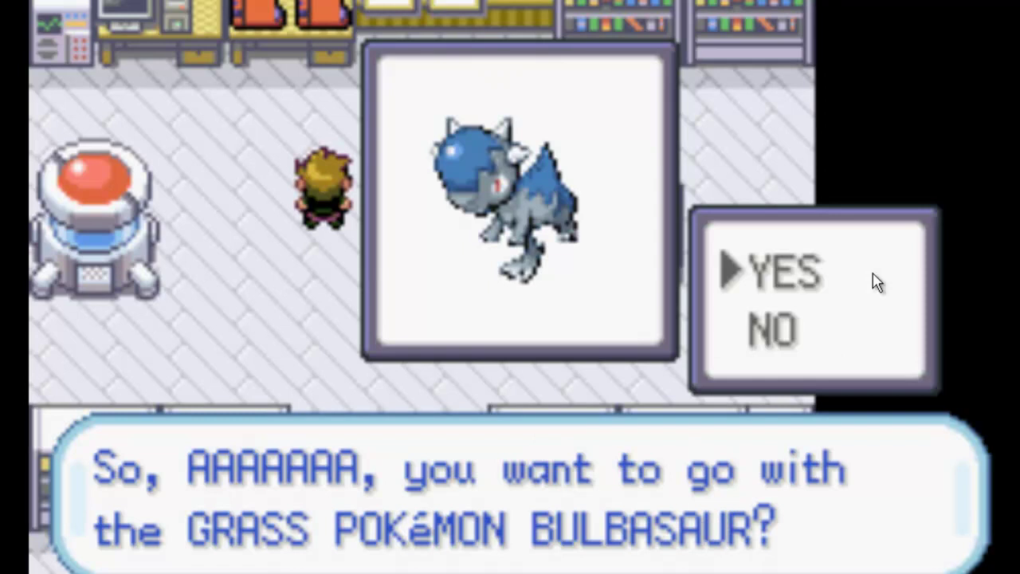
key(z)
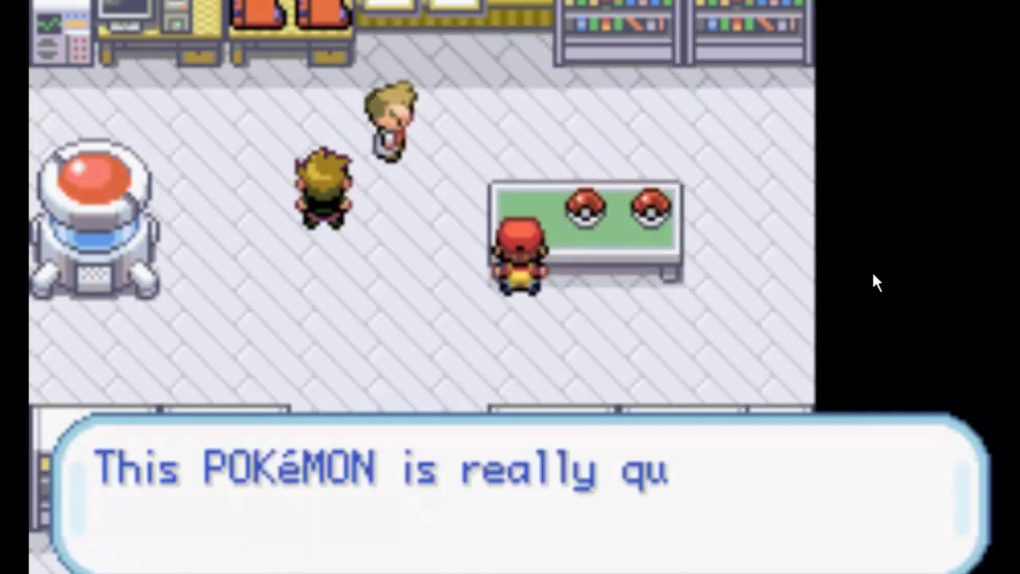
key(z)
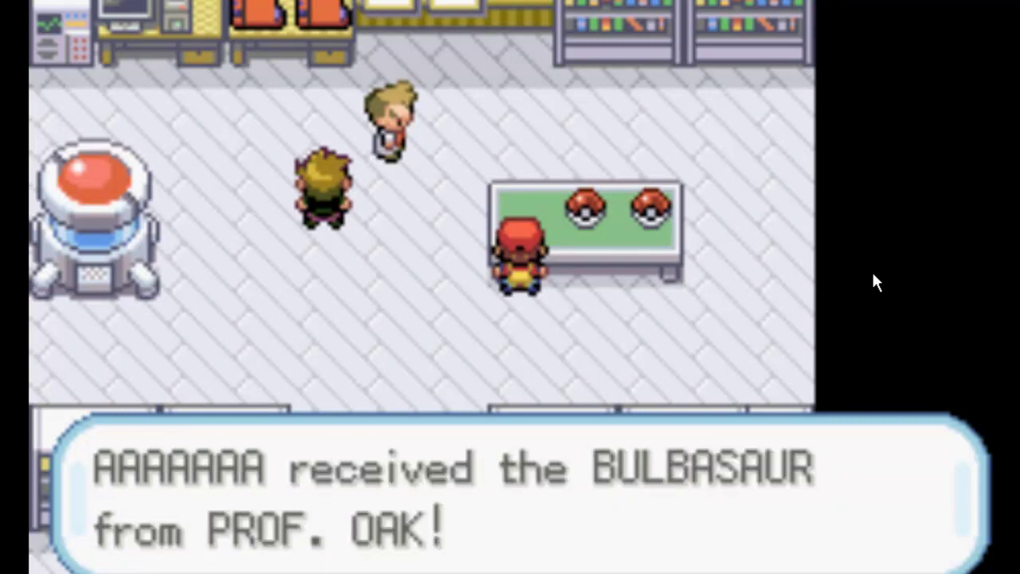
key(z)
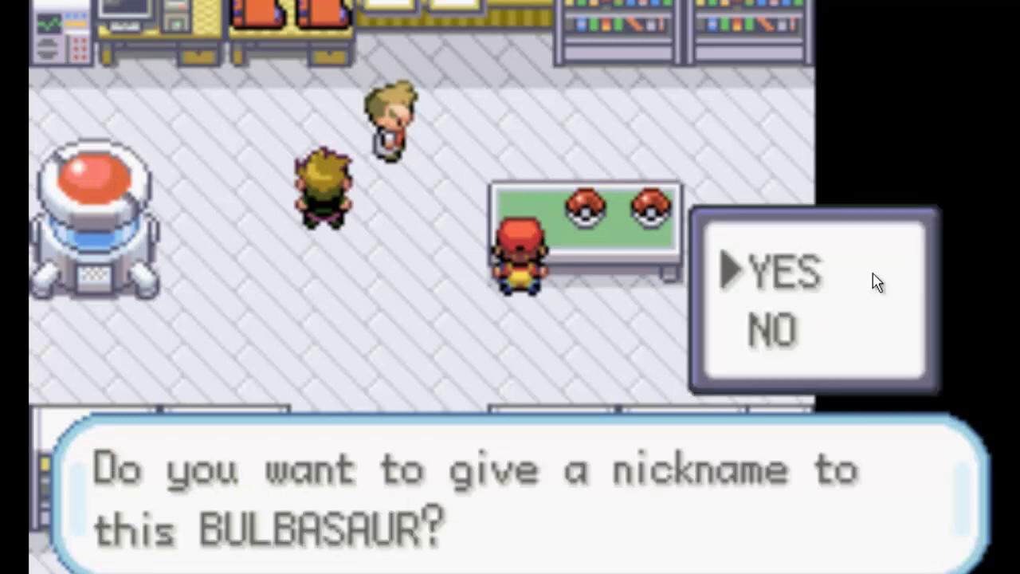
key(x)
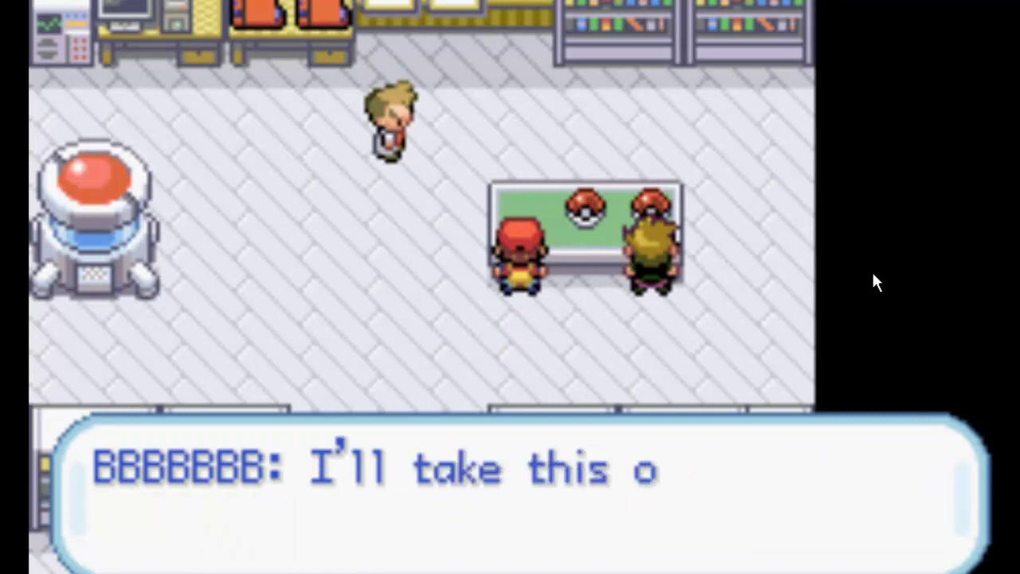
Step: Advance through the rival's starter dialogue and walk the character from the starter table down toward the laboratory exit
key(x)
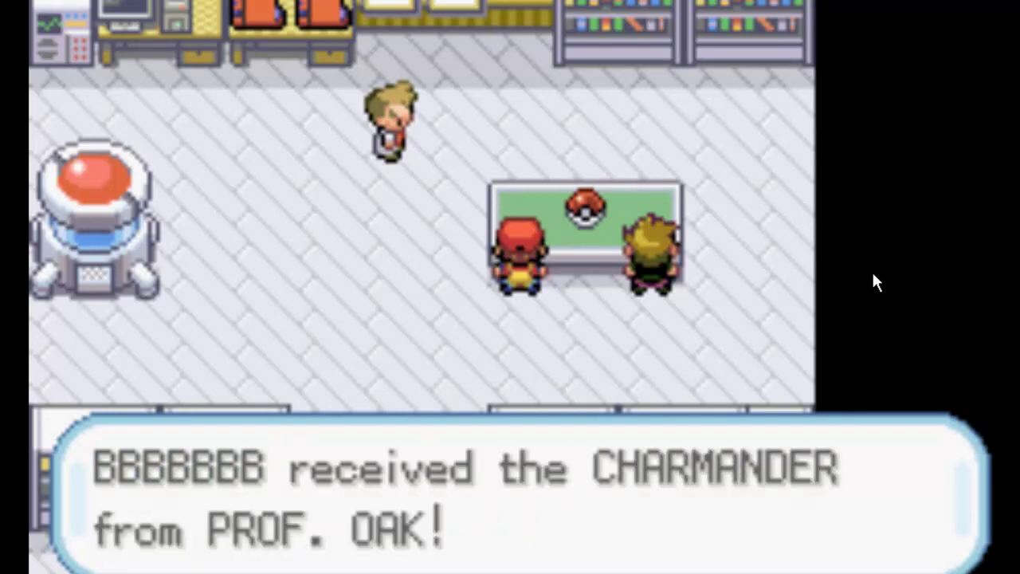
key(x)
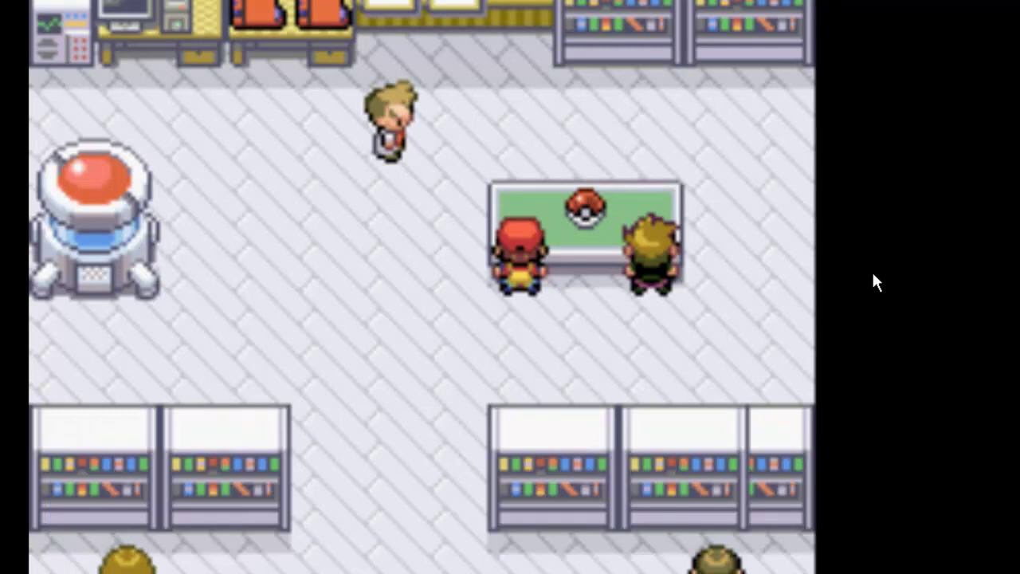
key(Down)
key(Down)
key(Left)
key(Down)
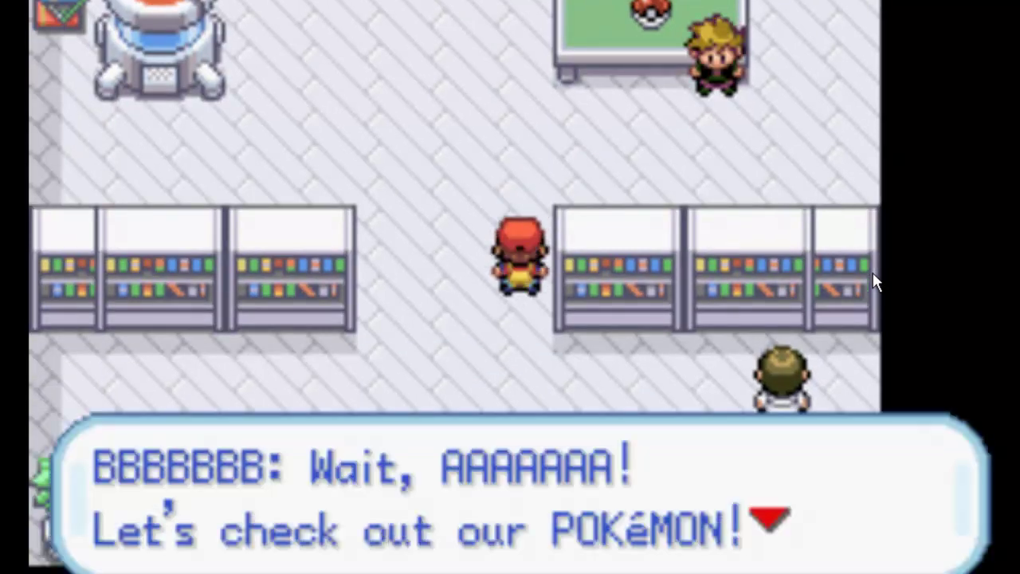
Step: Advance through the rival's challenge dialogue to enter the battle and begin its introduction
key(x)
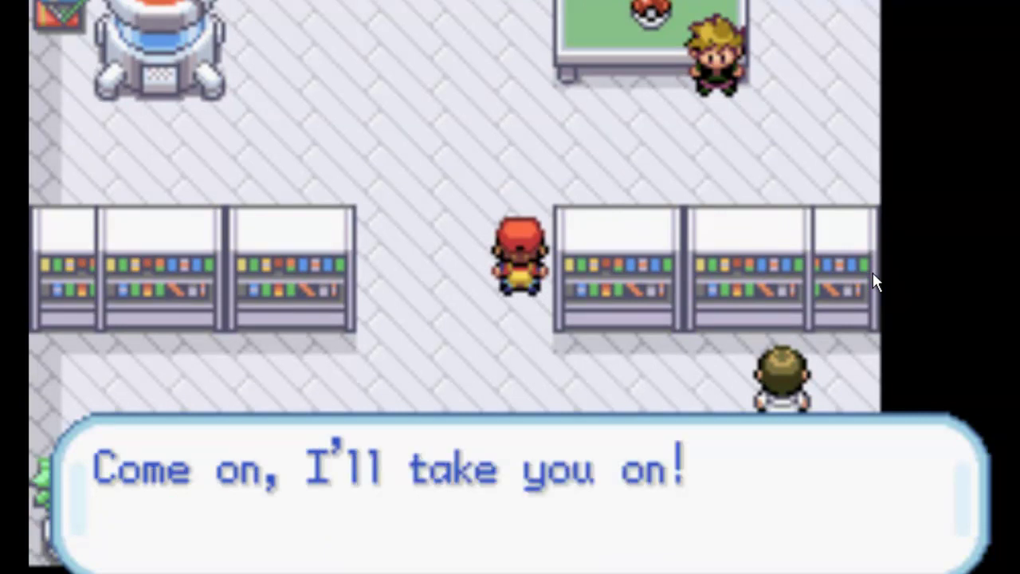
key(x)
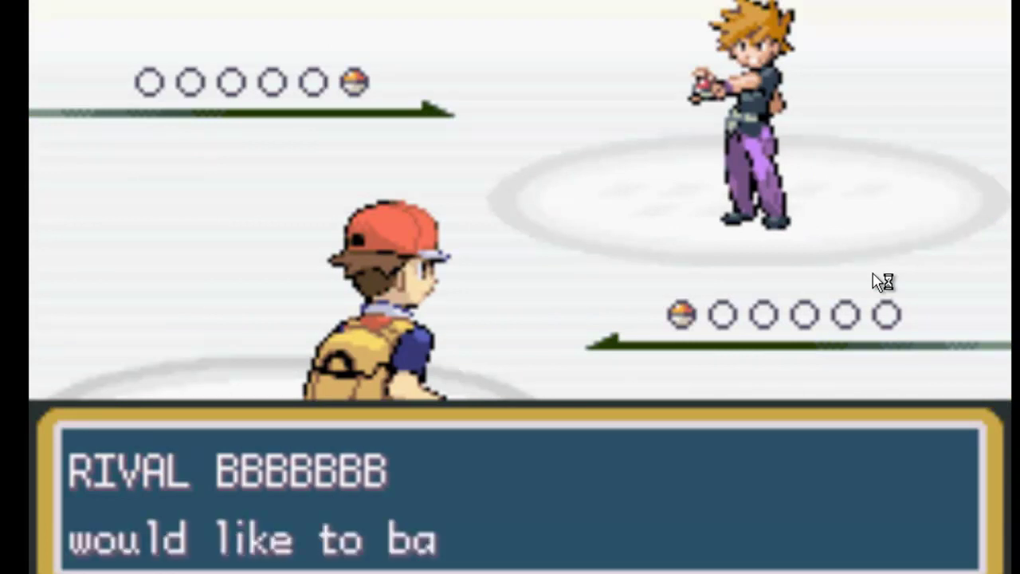
key(z)
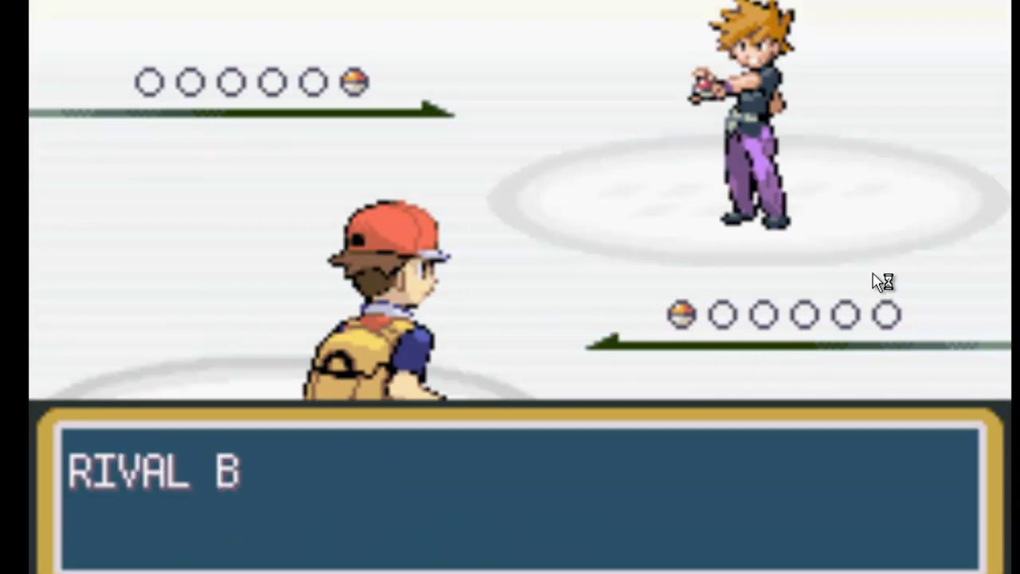